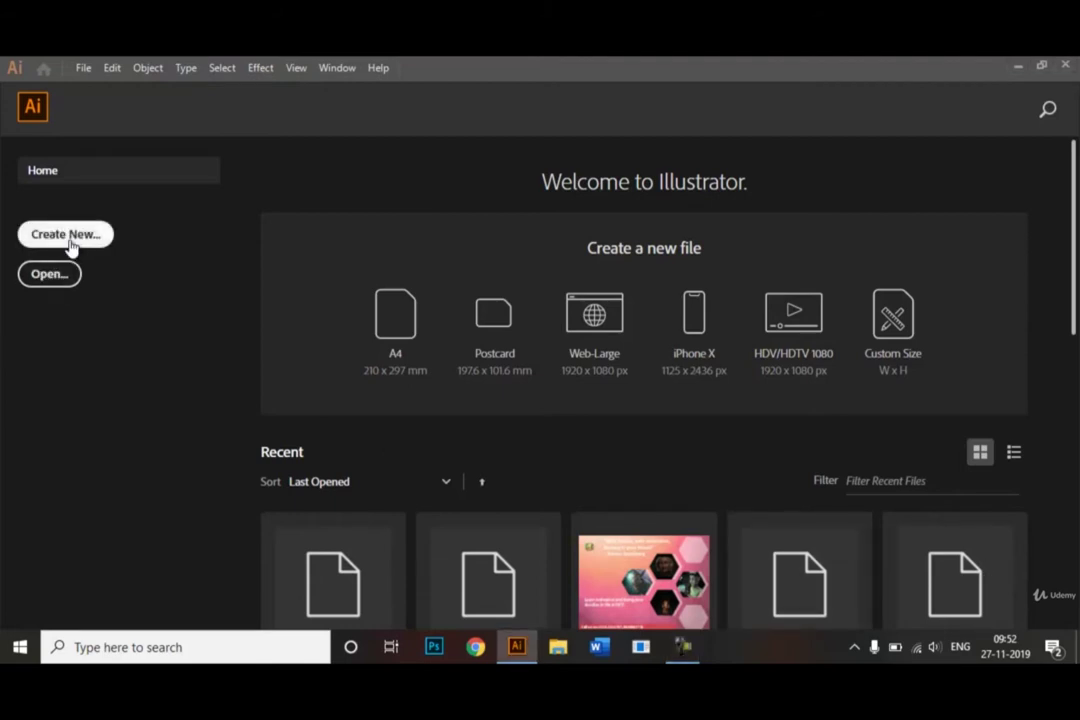
Create a new portrait A4 document, 21 x 29.7 cm, named "Alignment and Text Tool"
{"action": "left_click", "coordinate": [70, 244]}
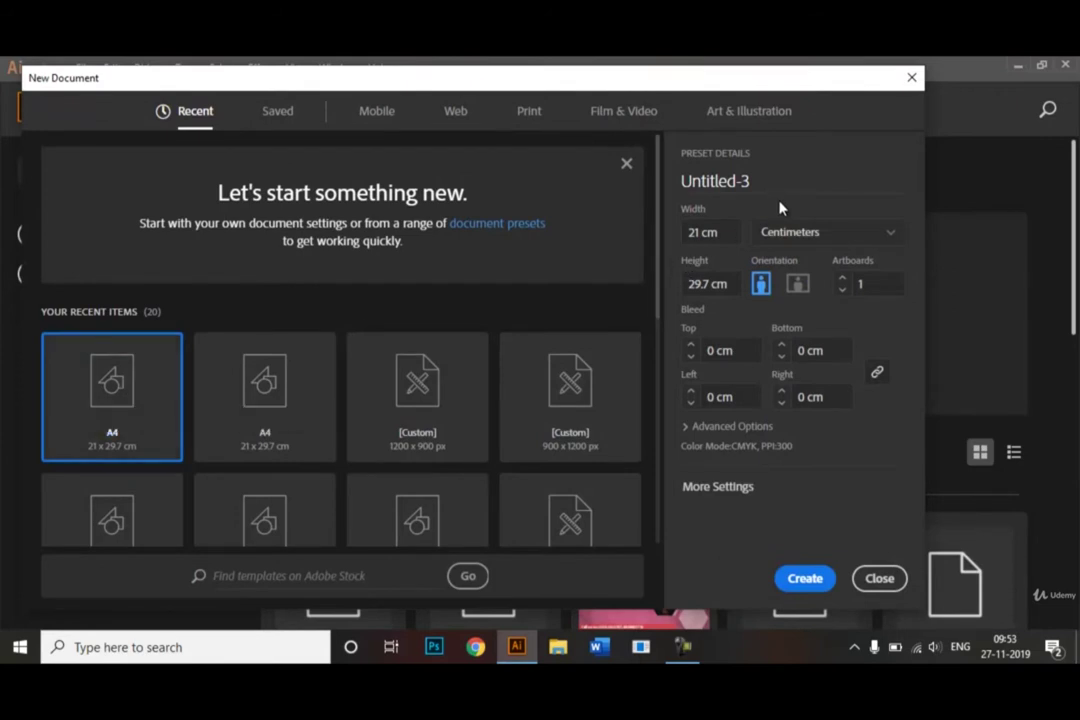
{"action": "left_click_drag", "start_coordinate": [769, 182], "coordinate": [677, 189]}
{"action": "key", "text": "BackSpace"}
{"action": "type", "text": "Al"}
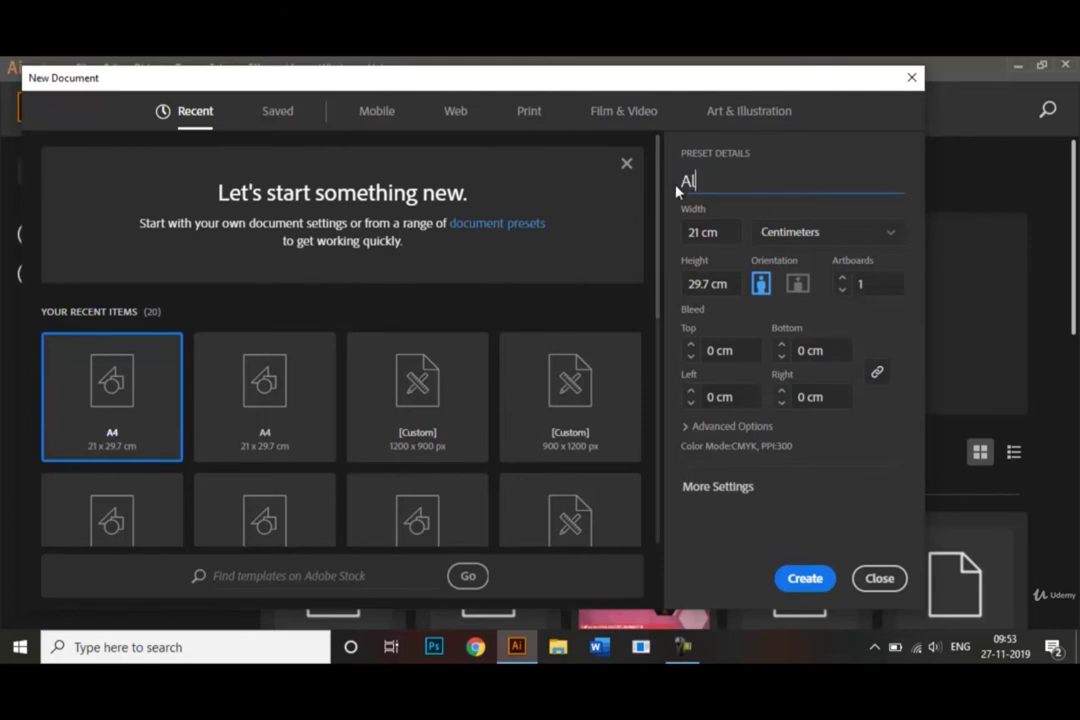
{"action": "type", "text": "ignment and Te"}
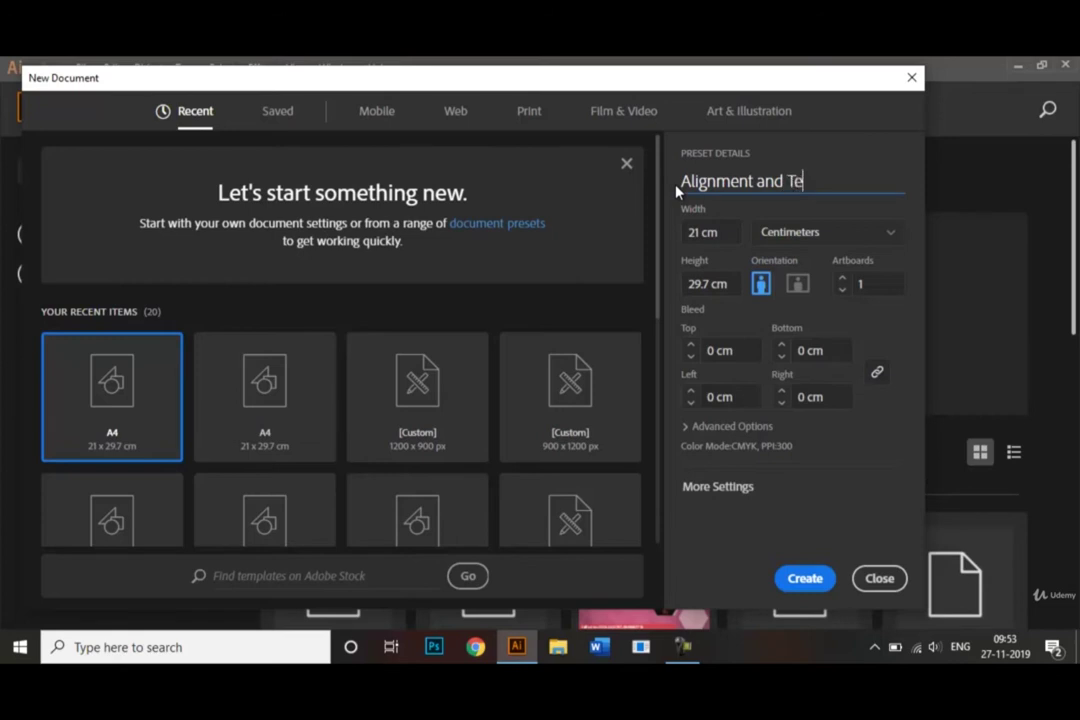
{"action": "type", "text": "xt Tool"}
{"action": "scroll", "coordinate": [660, 205], "scroll_direction": "down", "scroll_amount": 1}
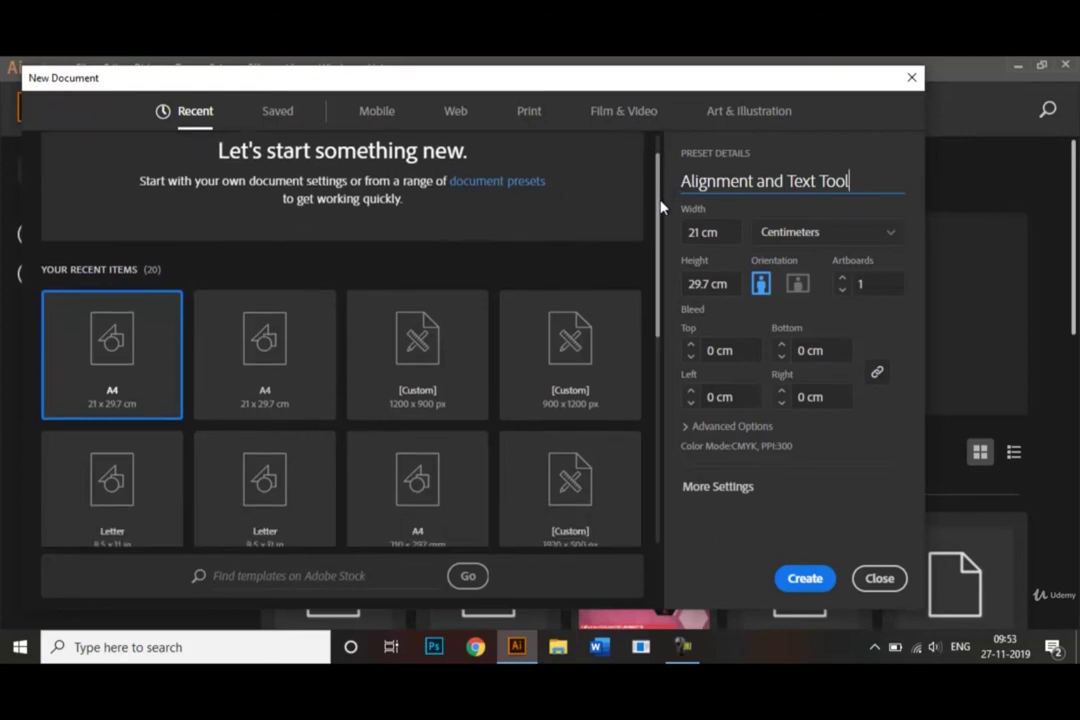
{"action": "scroll", "coordinate": [660, 205], "scroll_direction": "down", "scroll_amount": 3}
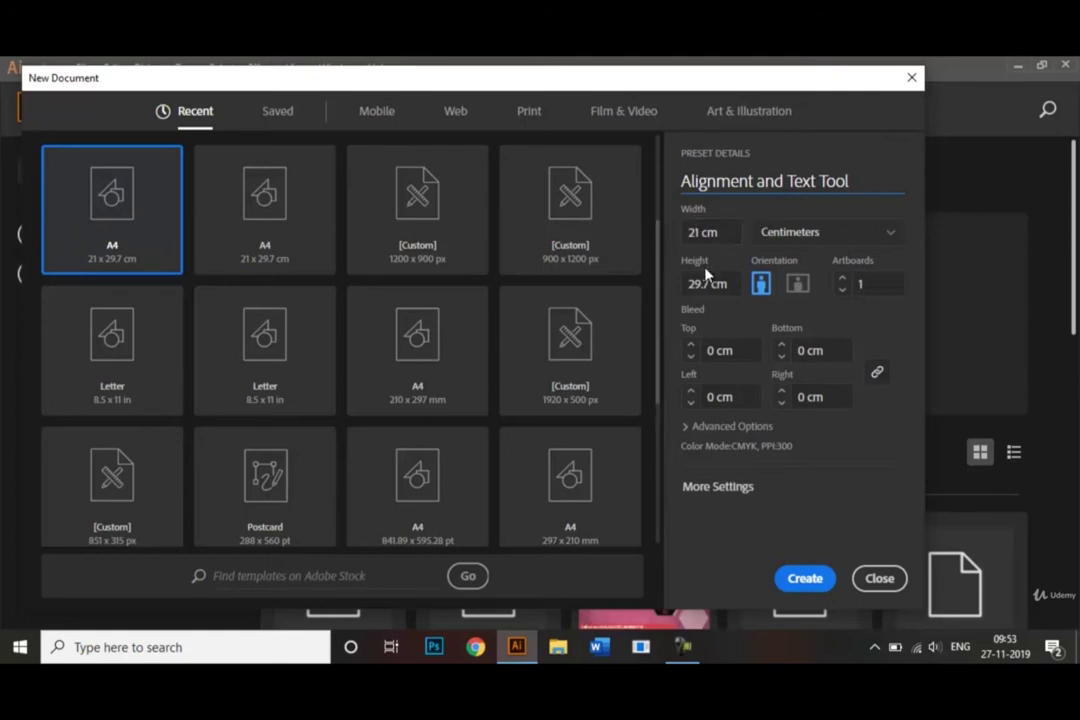
{"action": "left_click", "coordinate": [805, 579]}
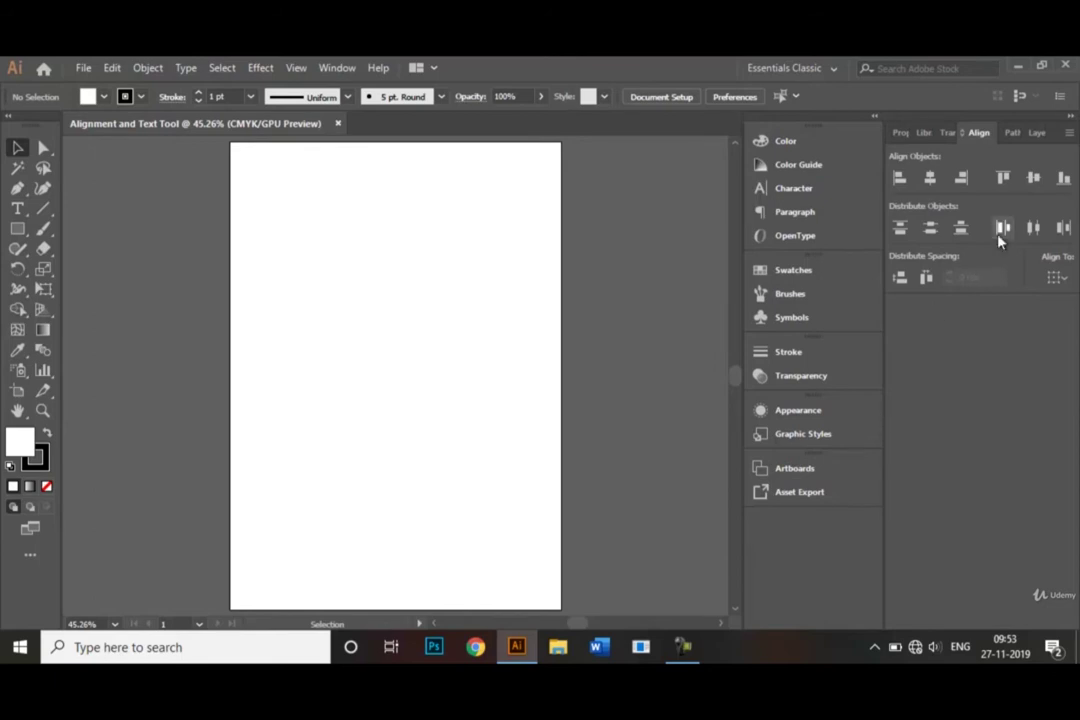
{"action": "left_click", "coordinate": [810, 72]}
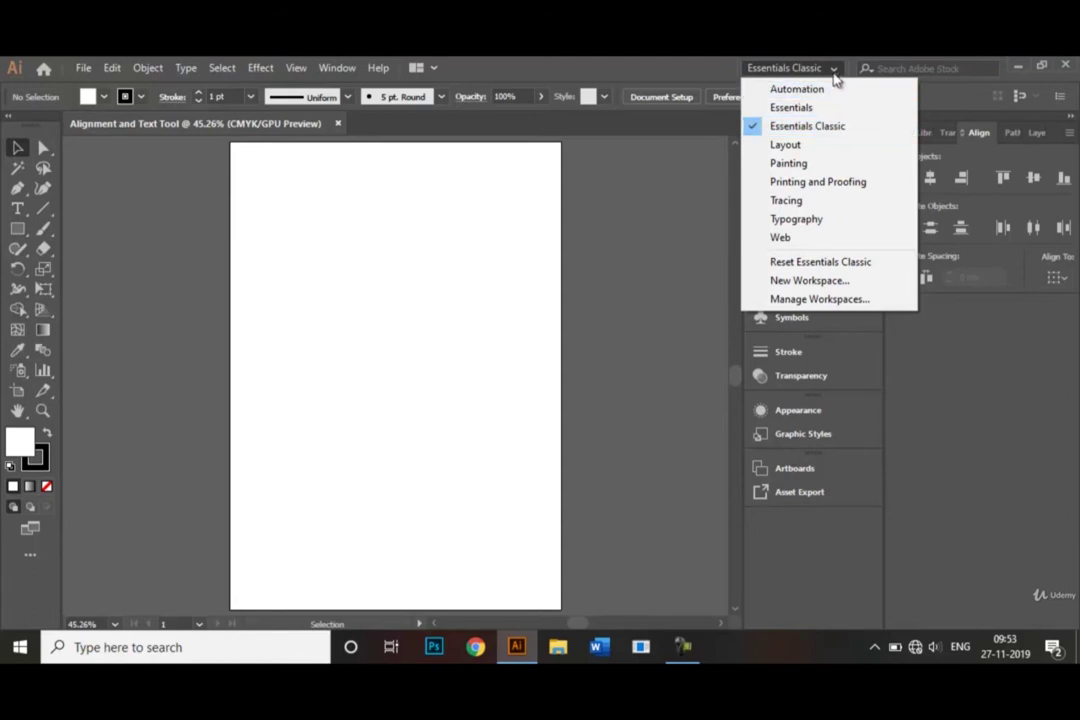
{"action": "left_click", "coordinate": [834, 68]}
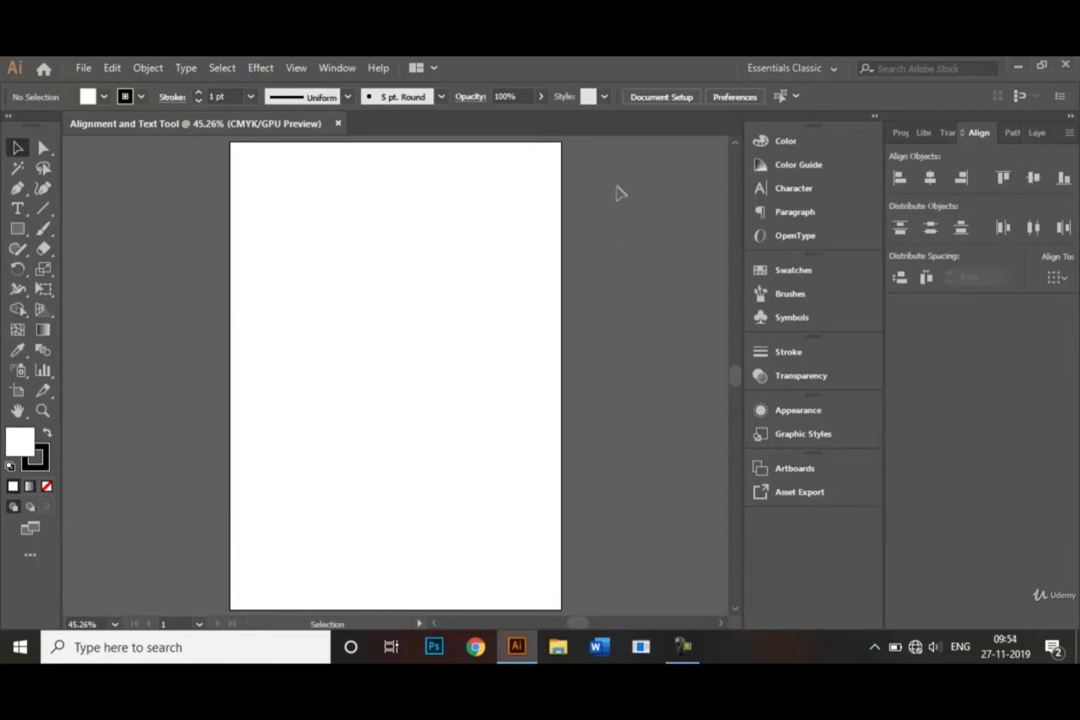
Draw an area text frame across the upper part of the artboard and clear its placeholder text
{"action": "left_click", "coordinate": [20, 210]}
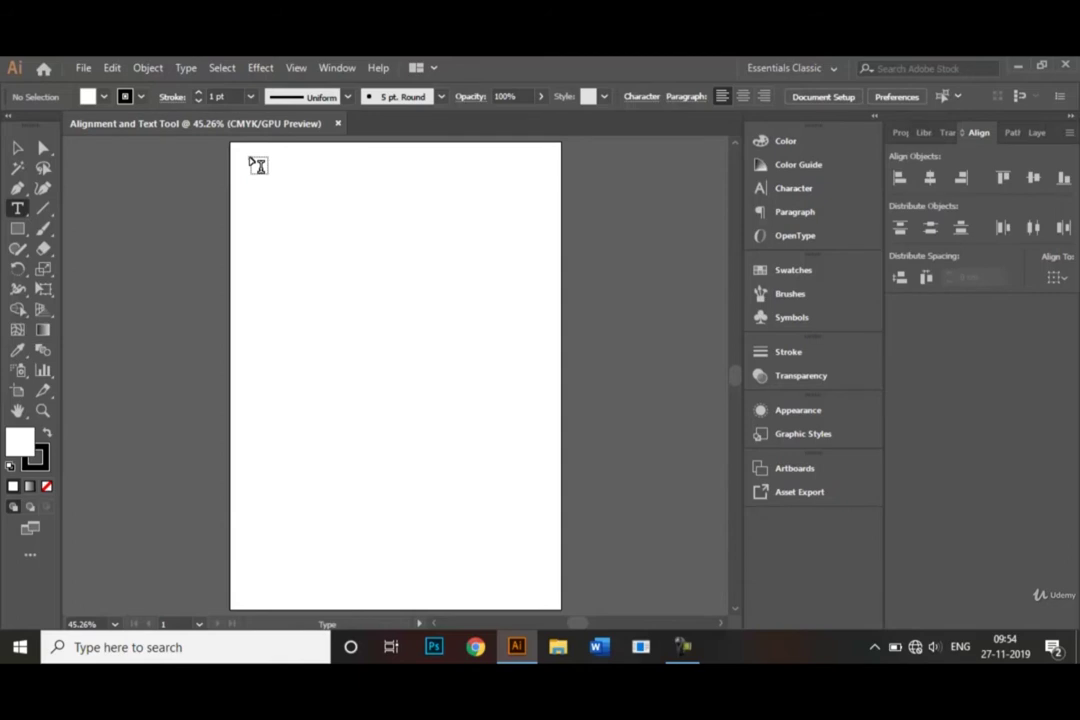
{"action": "left_click_drag", "start_coordinate": [251, 160], "coordinate": [549, 295]}
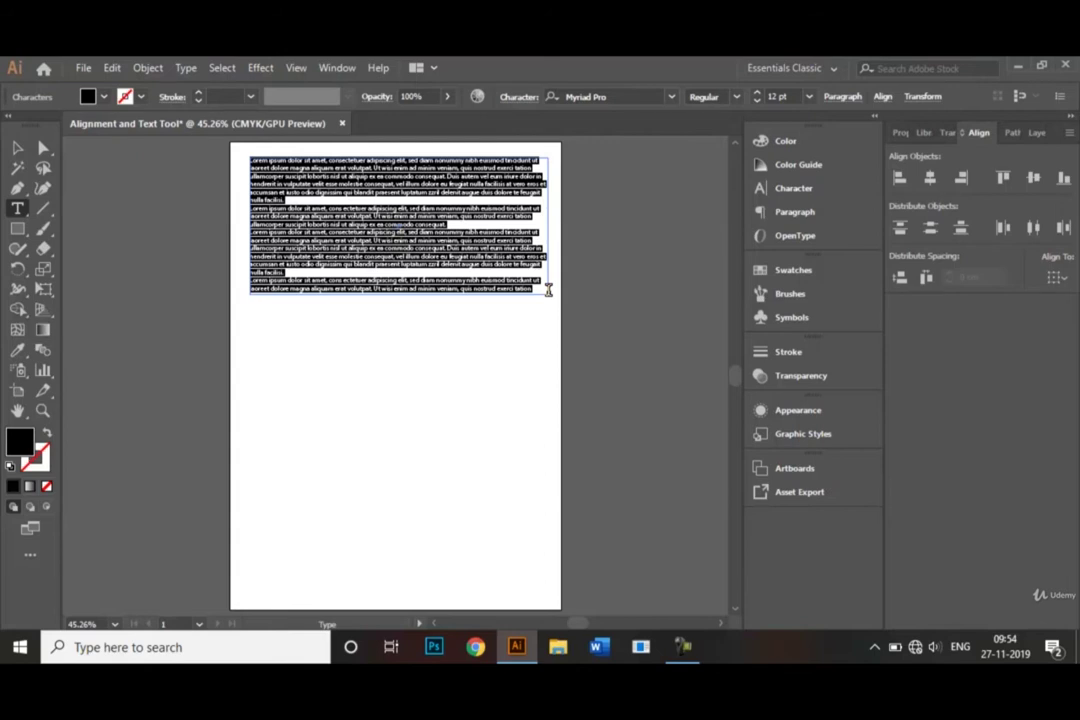
{"action": "key", "text": "BackSpace"}
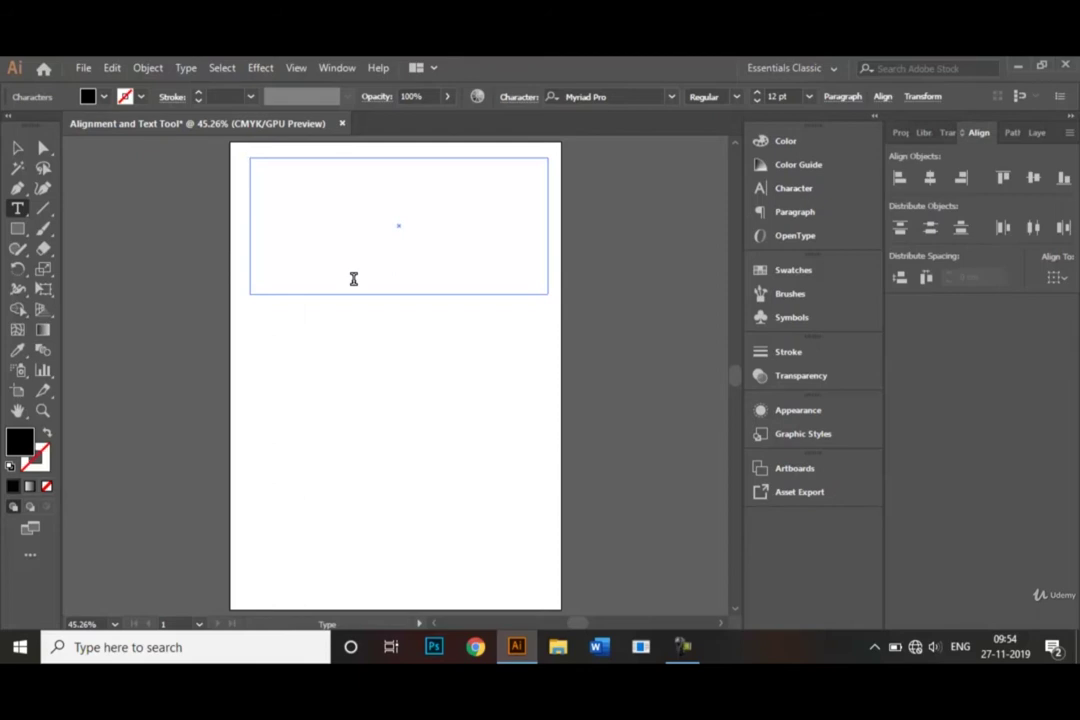
Enter the heading "HELLO, WELCOME TO MY ARTWORK CATALOGUE" in the empty text frame
{"action": "type", "text": "HELLO"}
{"action": "key", "text": "BackSpace"}
{"action": "key", "text": "BackSpace"}
{"action": "key", "text": "BackSpace"}
{"action": "key", "text": "BackSpace"}
{"action": "key", "text": "BackSpace"}
{"action": "type", "text": "ALIGNM"}
{"action": "key", "text": "BackSpace"}
{"action": "key", "text": "BackSpace"}
{"action": "key", "text": "BackSpace"}
{"action": "type", "text": "O, WELCOME TO MY AR"}
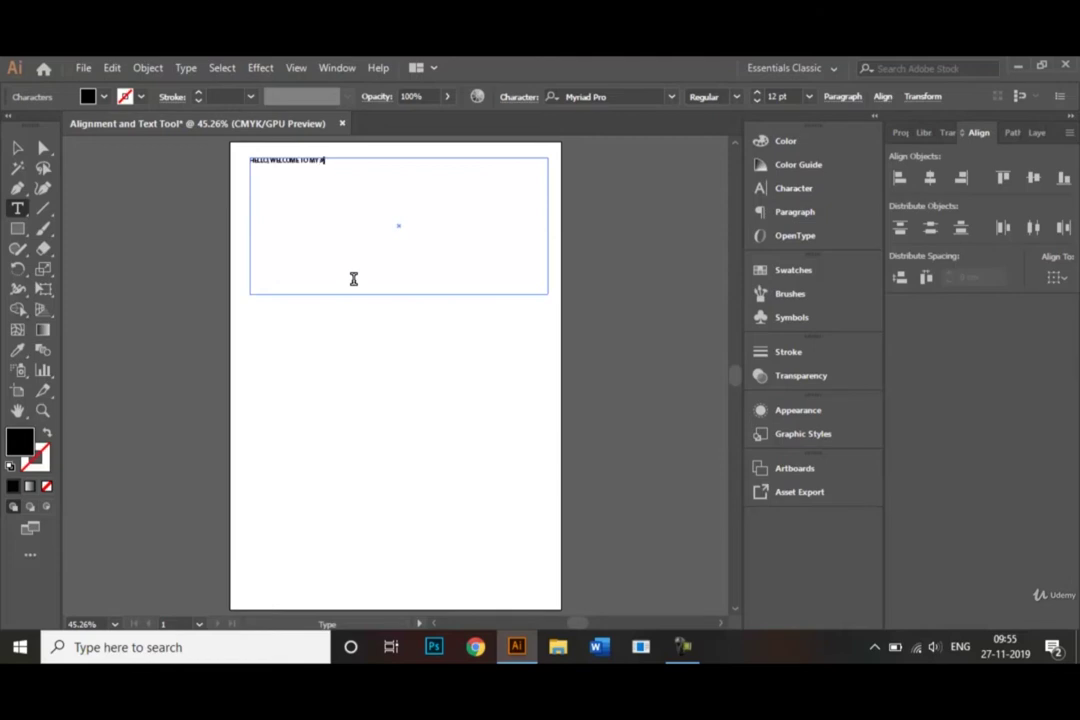
{"action": "type", "text": "TWORK"}
{"action": "type", "text": " CLUB"}
{"action": "type", "text": "LOGUE"}
Set the whole heading to 48 pt in the Semibold Italic style of Myriad Pro
{"action": "left_click_drag", "start_coordinate": [397, 159], "coordinate": [246, 159]}
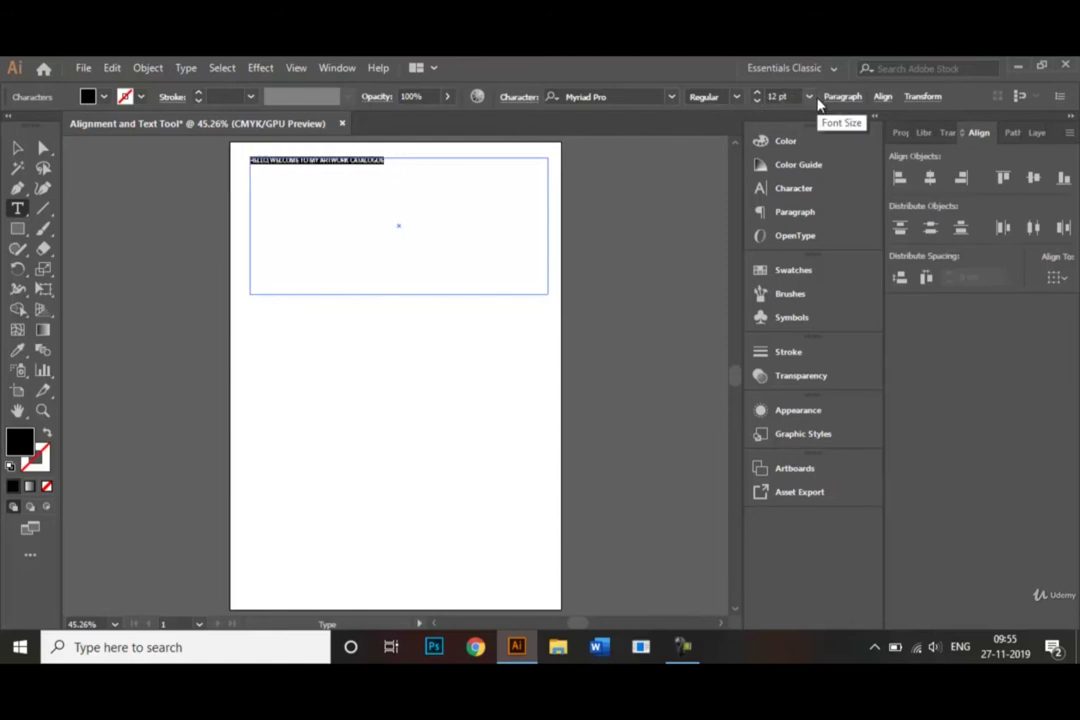
{"action": "left_click", "coordinate": [812, 97]}
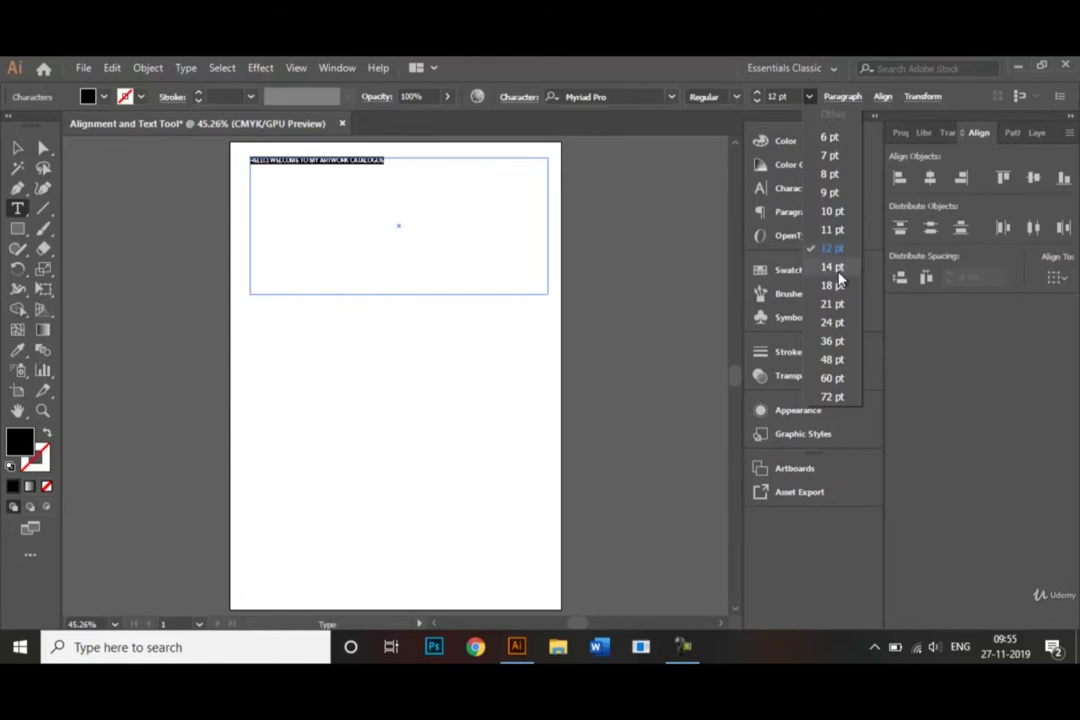
{"action": "left_click", "coordinate": [838, 360]}
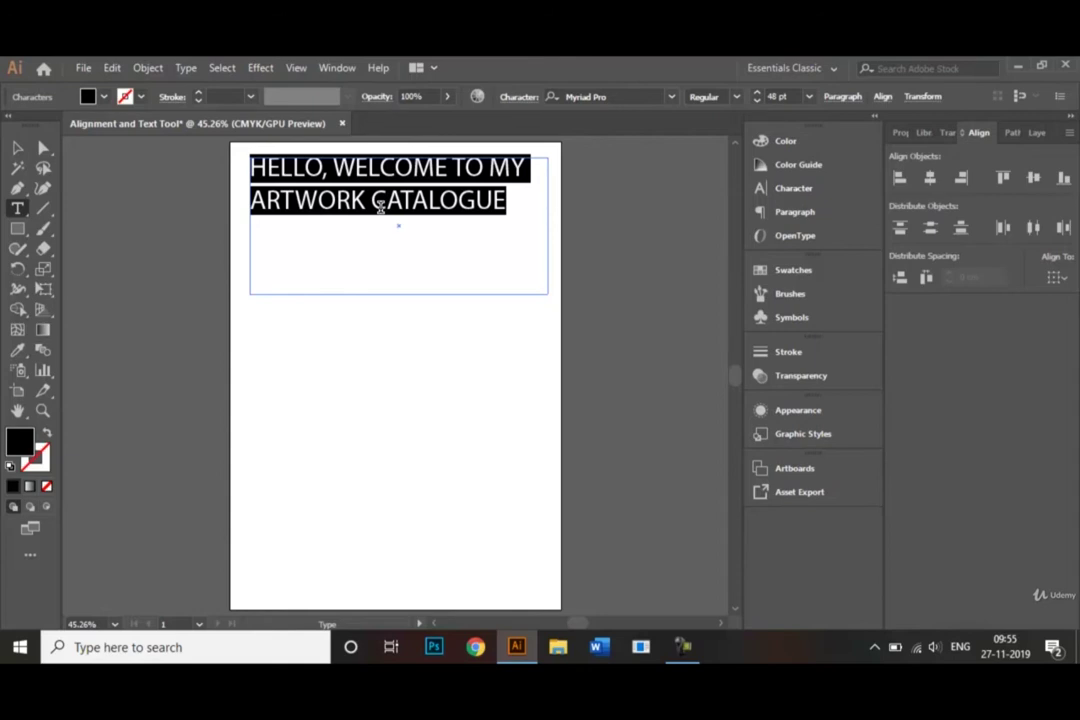
{"action": "left_click", "coordinate": [738, 99]}
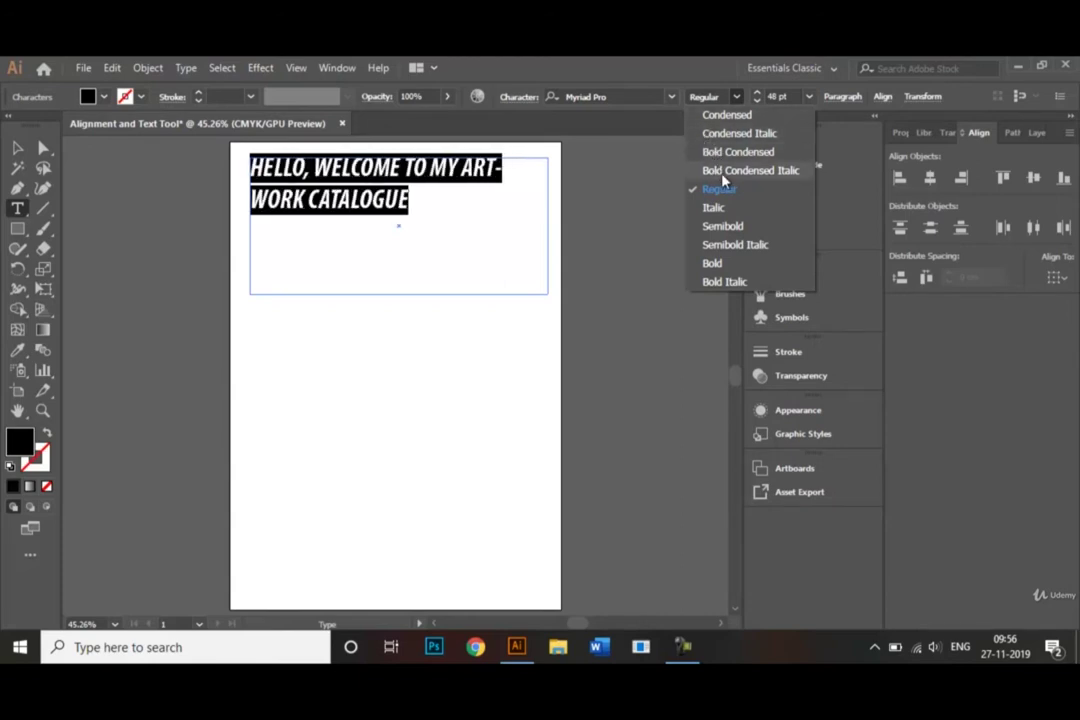
{"action": "left_click", "coordinate": [745, 246]}
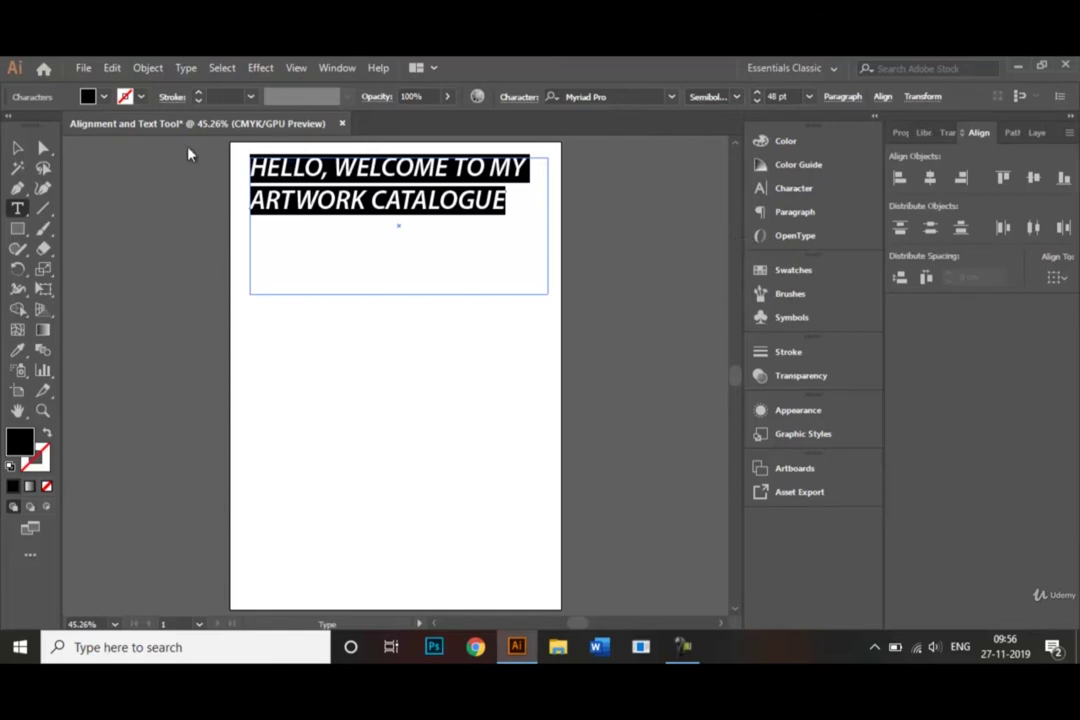
Shorten the heading's text frame from below so it fits closely around the two lines of text
{"action": "left_click", "coordinate": [20, 148]}
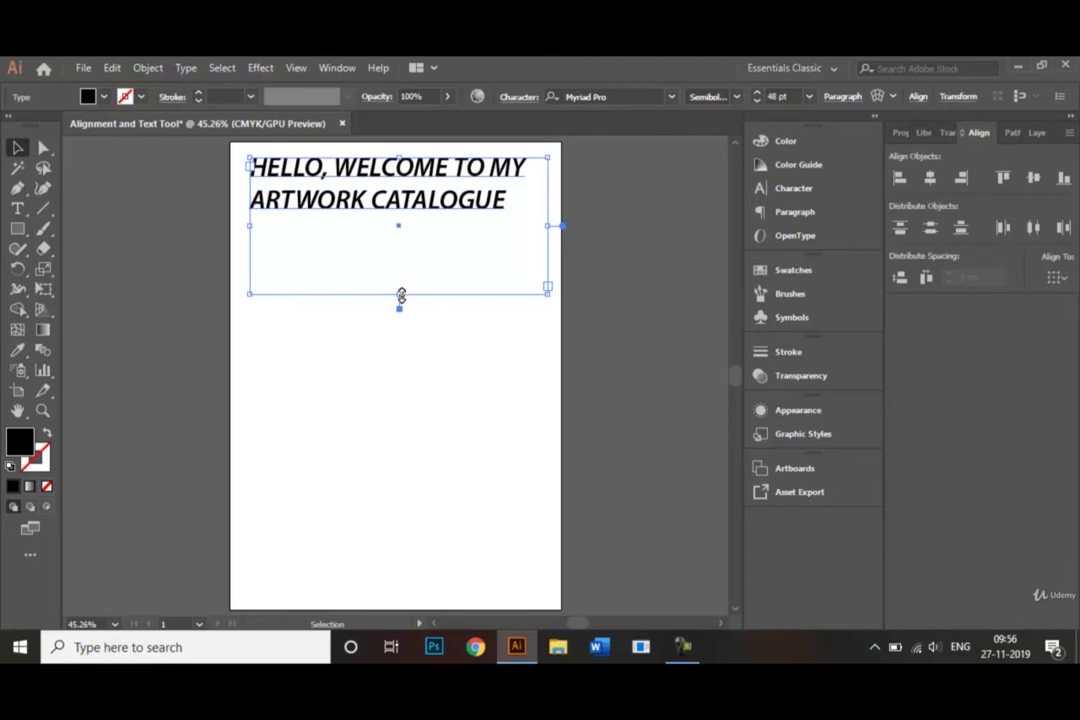
{"action": "left_click_drag", "start_coordinate": [401, 295], "coordinate": [391, 218]}
{"action": "left_click", "coordinate": [381, 253]}
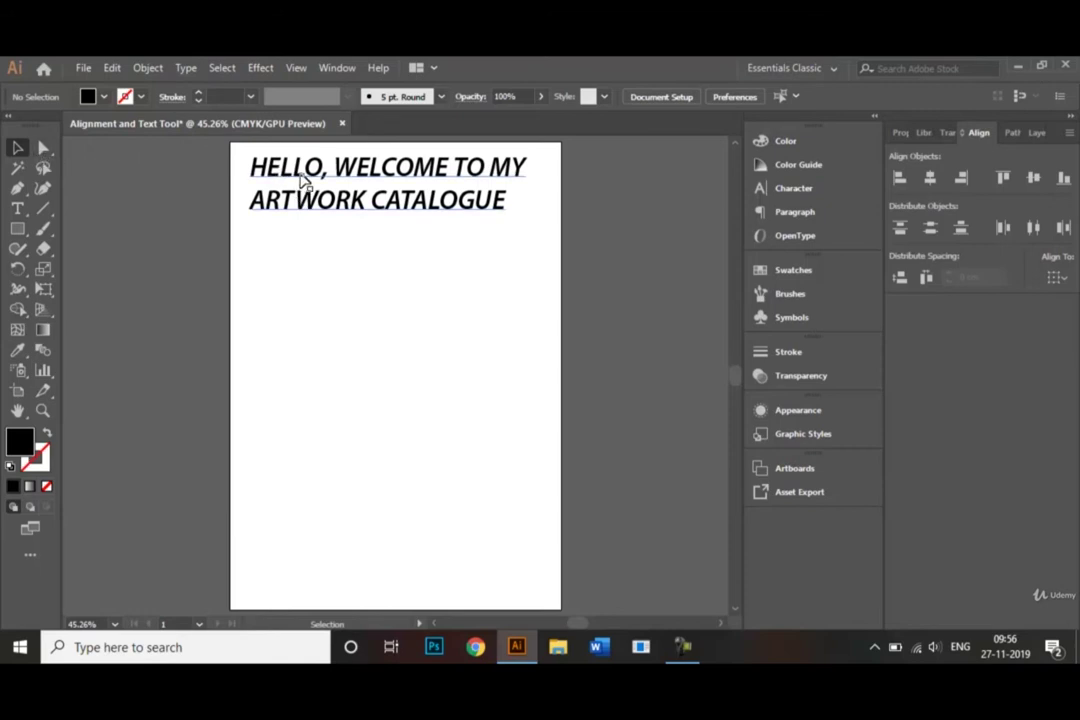
Center-align the heading text within its frame and deselect it
{"action": "left_click", "coordinate": [345, 198]}
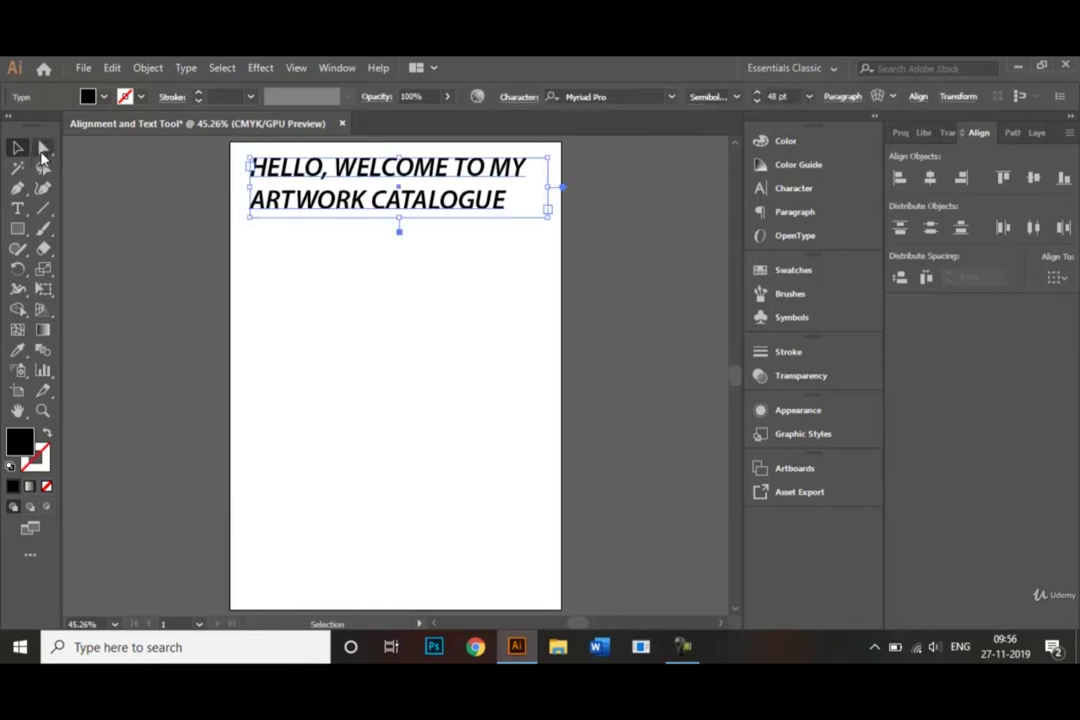
{"action": "left_click", "coordinate": [42, 150]}
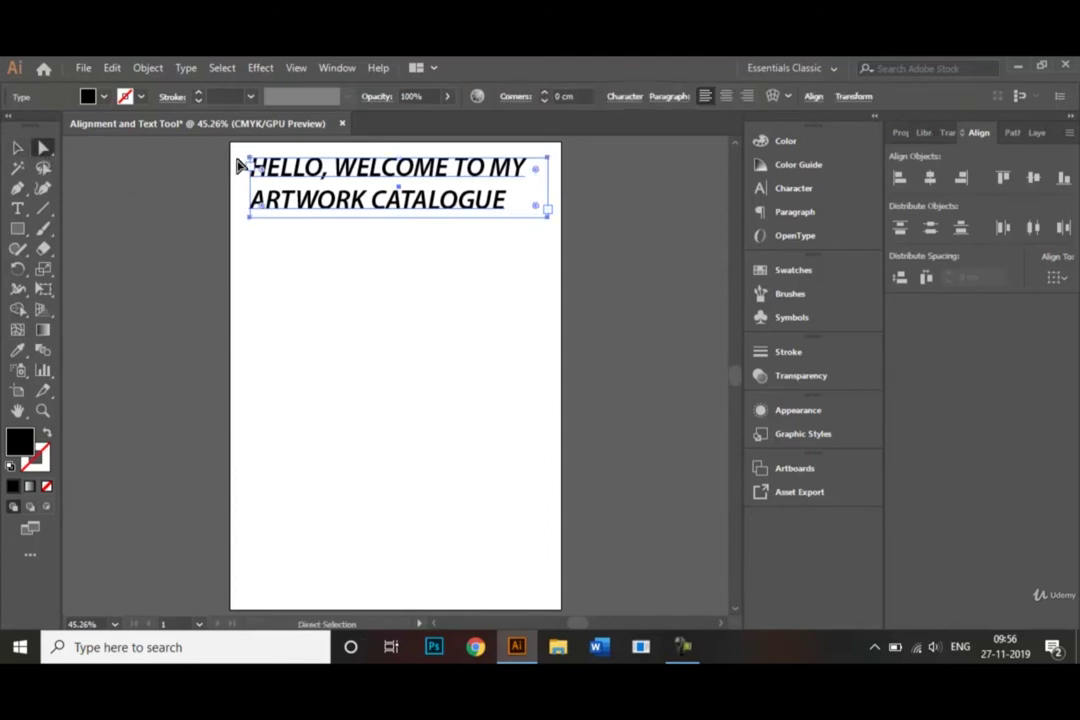
{"action": "left_click", "coordinate": [728, 100]}
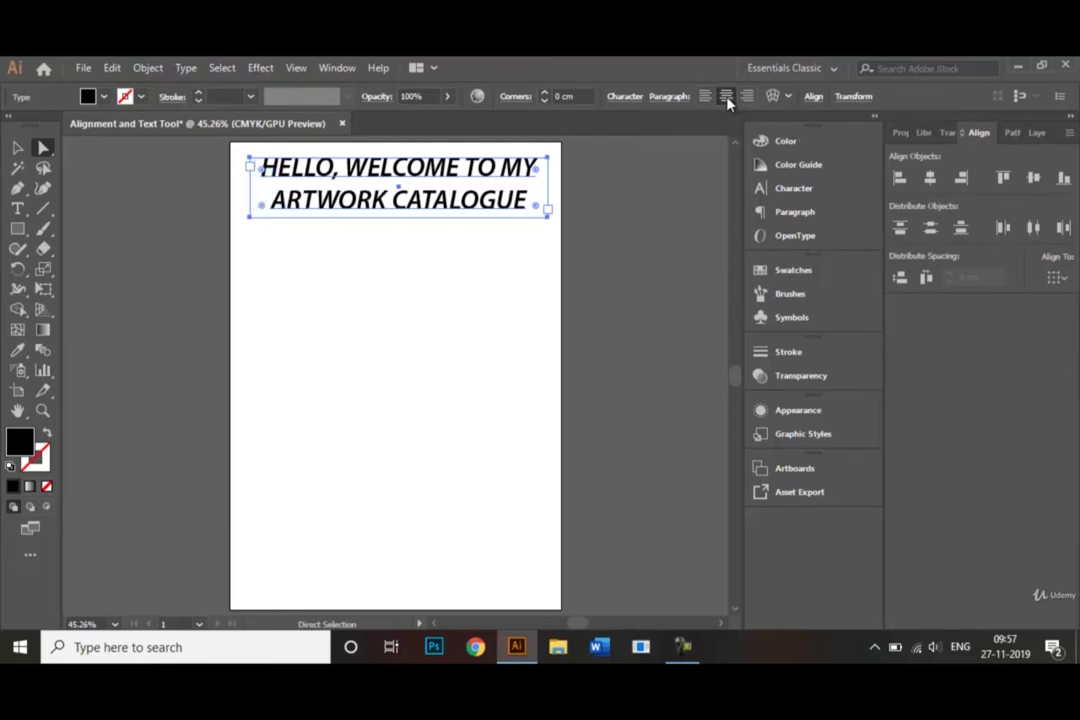
{"action": "left_click", "coordinate": [18, 148]}
{"action": "left_click", "coordinate": [331, 272]}
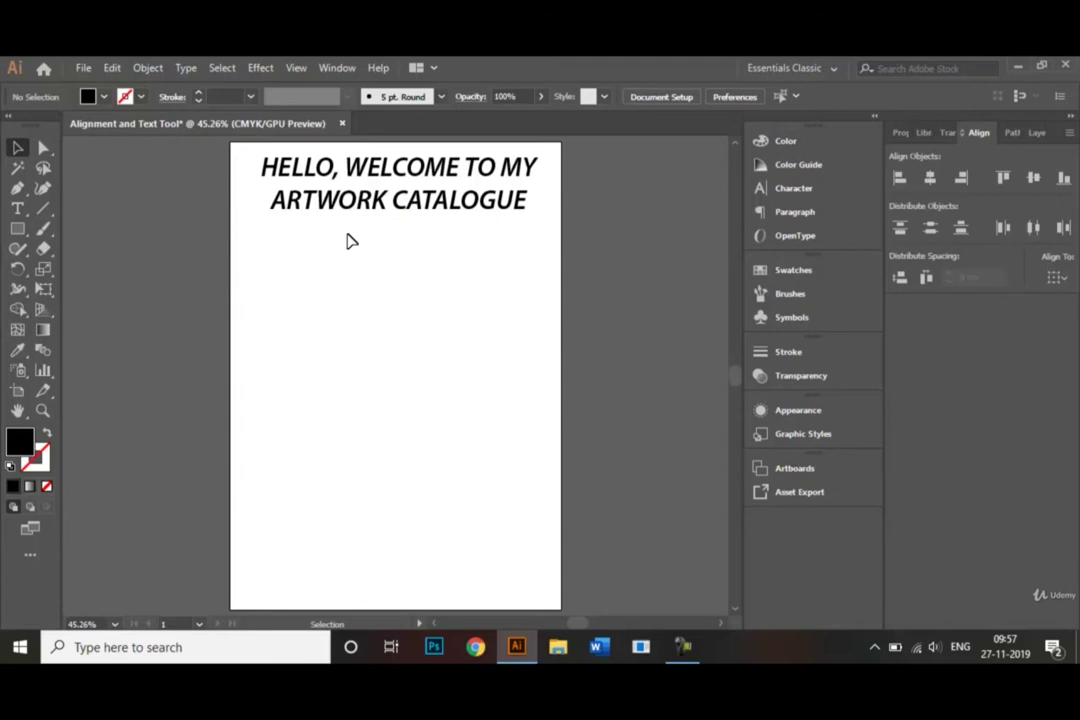
Draw a tall rectangle with no fill and a 1 pt black stroke below the heading in the artboard's left half
{"action": "left_click", "coordinate": [17, 229]}
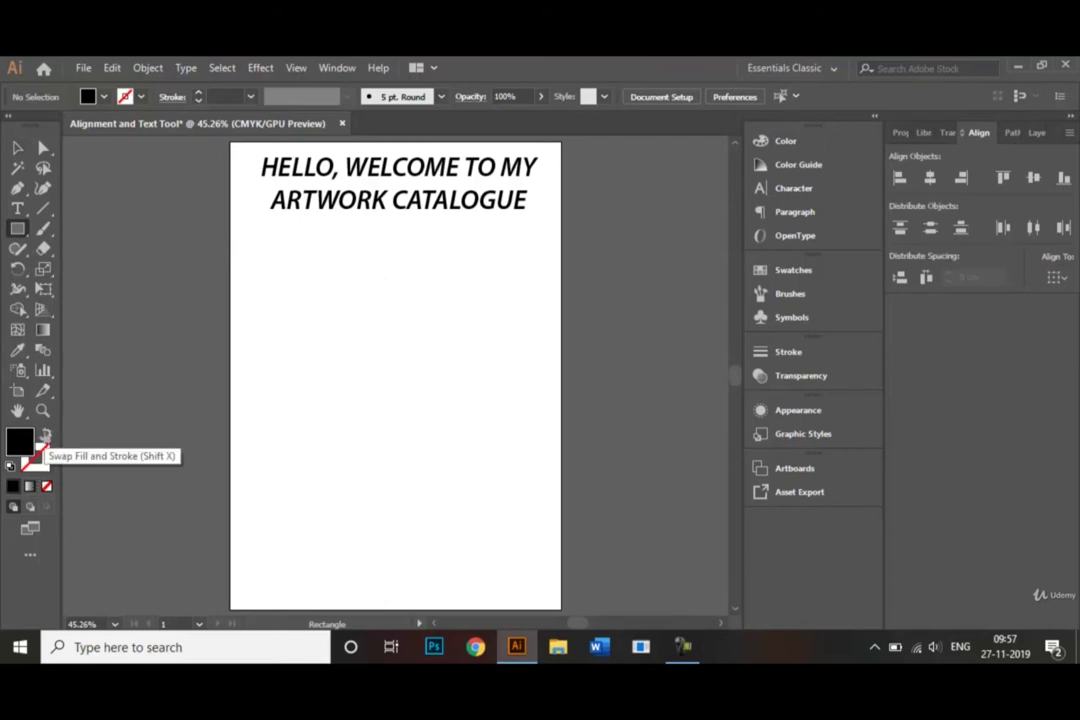
{"action": "left_click", "coordinate": [46, 436]}
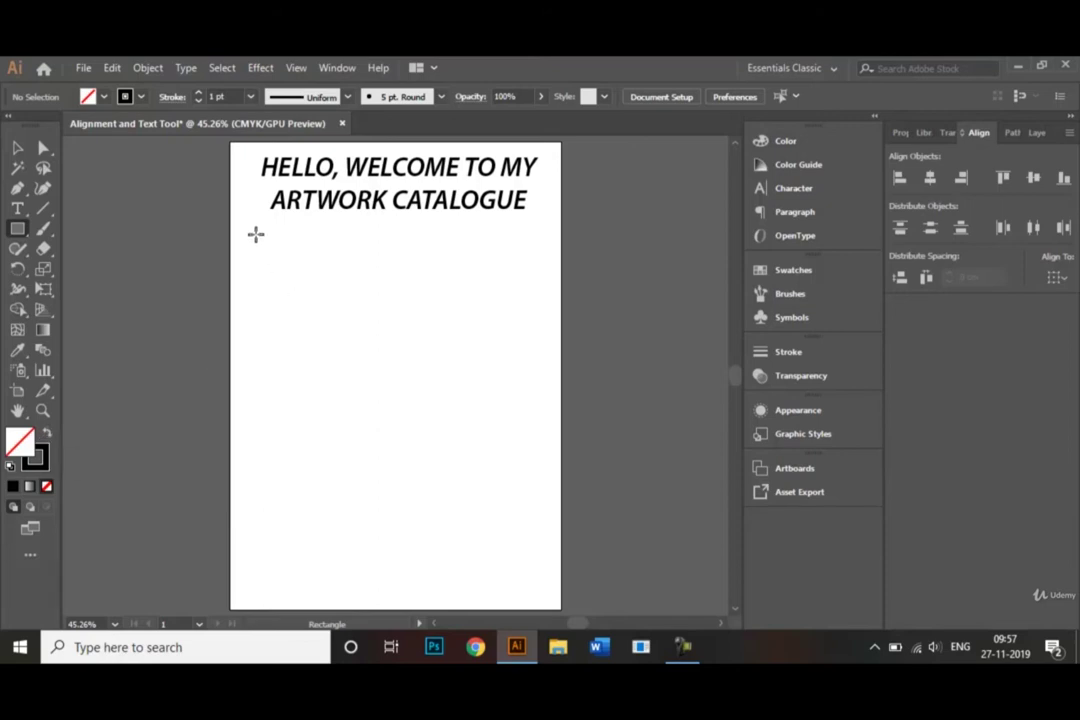
{"action": "left_click_drag", "start_coordinate": [256, 234], "coordinate": [401, 487]}
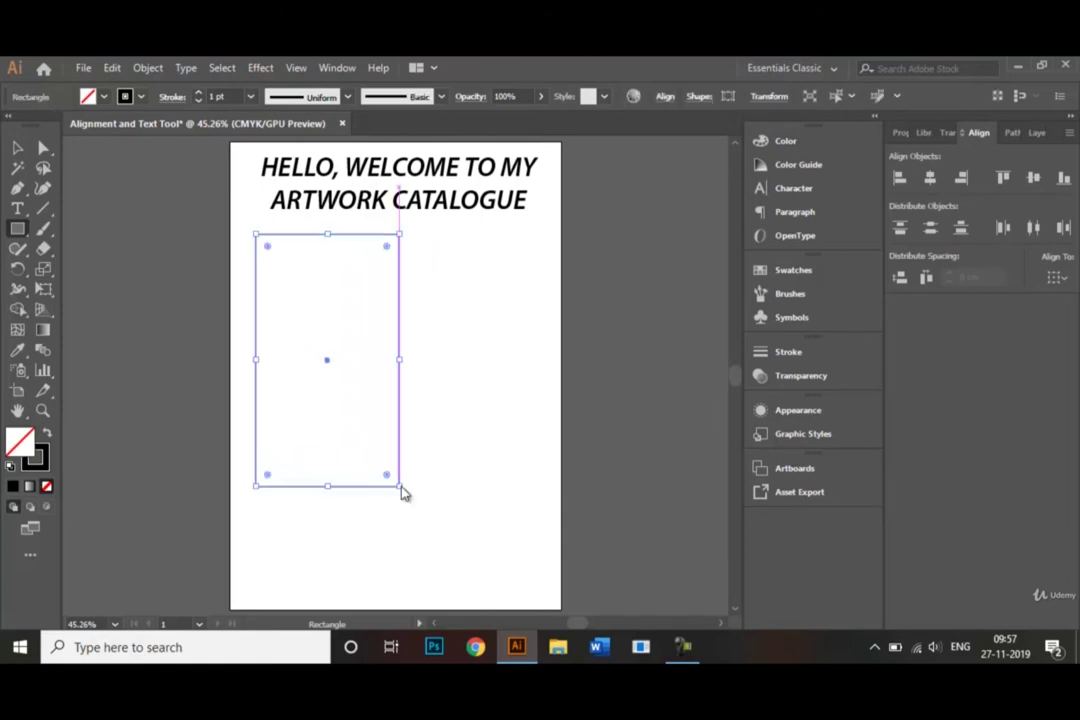
Draw an area text frame about 8 by 15 cm just inside the rectangle and clear its placeholder text
{"action": "left_click", "coordinate": [16, 212]}
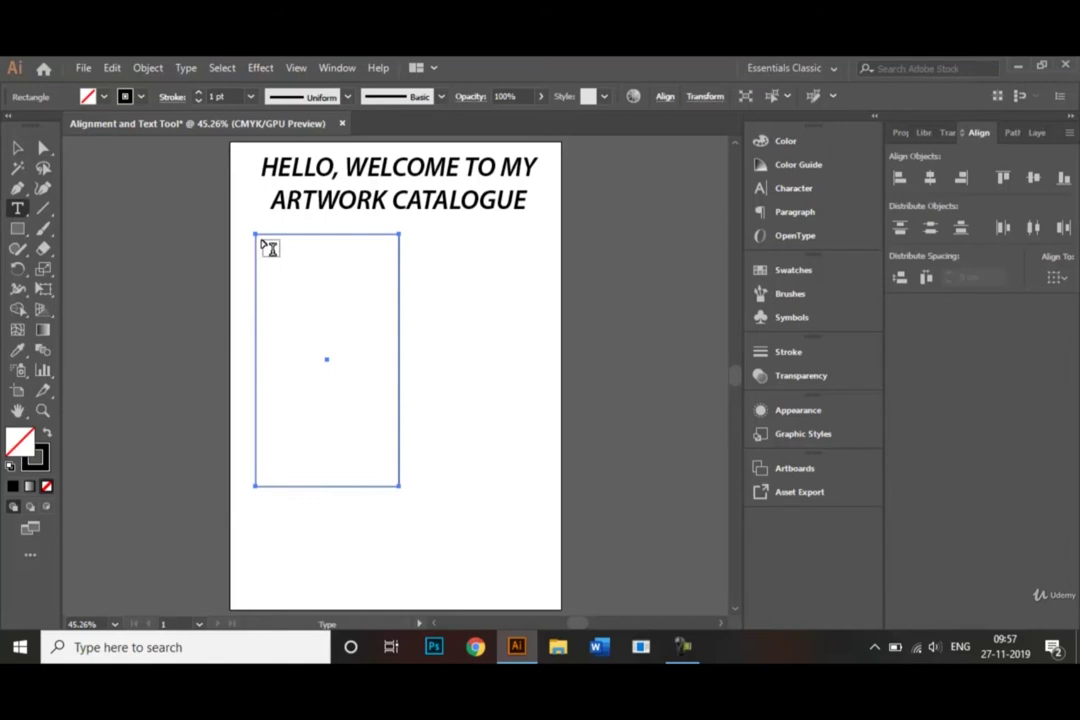
{"action": "left_click_drag", "start_coordinate": [262, 242], "coordinate": [395, 479]}
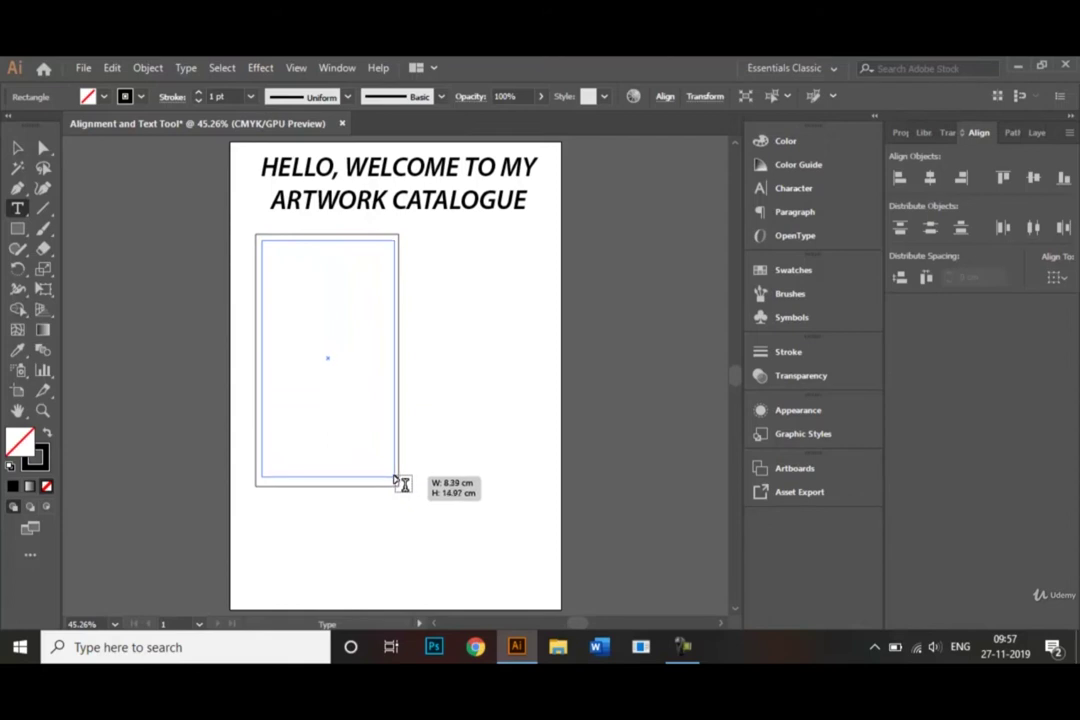
{"action": "left_click_drag", "start_coordinate": [396, 481], "coordinate": [390, 475]}
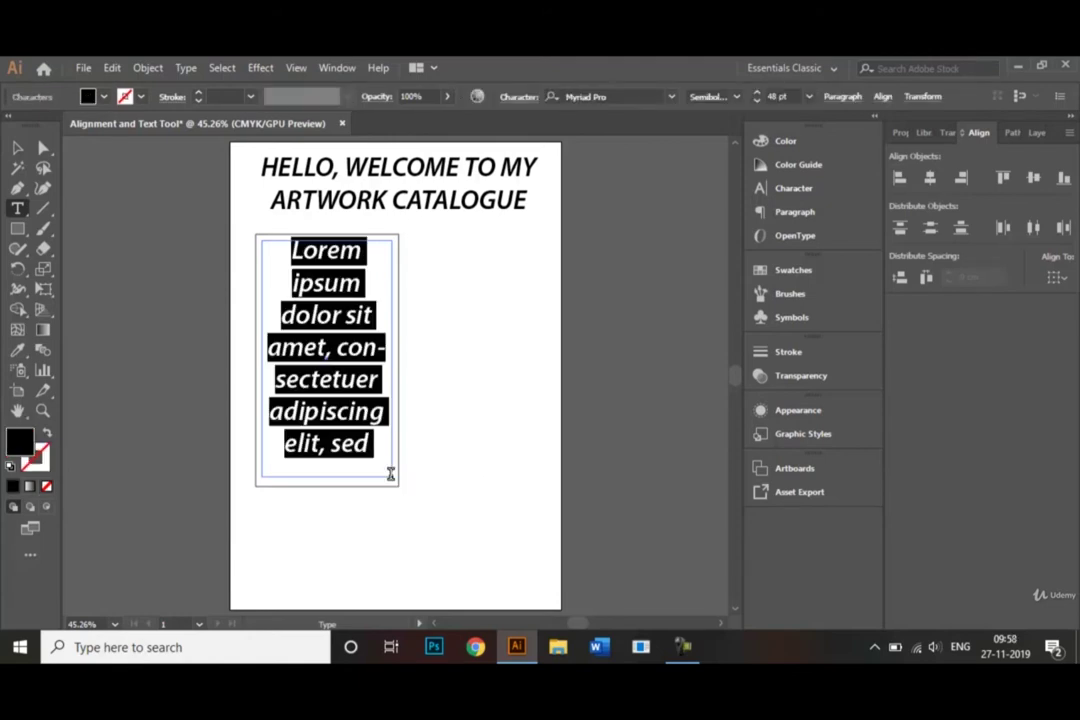
{"action": "key", "text": "BackSpace"}
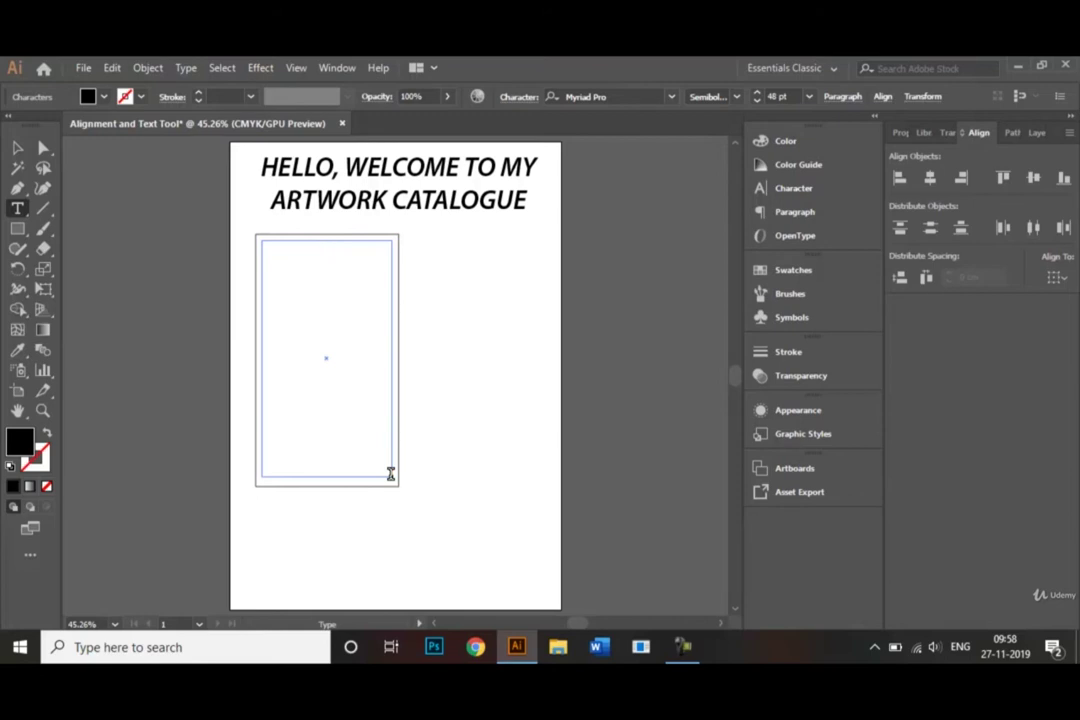
Fill the text frame with a sentence reading "My name is", a first name, and "and I work as a waitress in a cafe."
{"action": "type", "text": "My name i"}
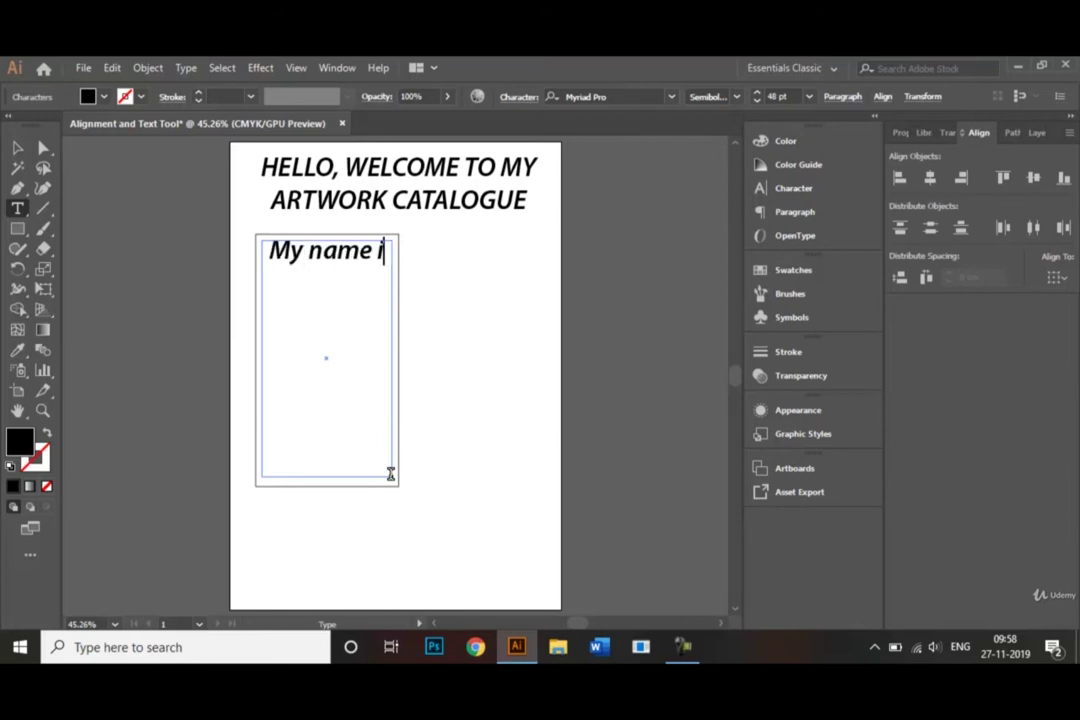
{"action": "type", "text": "s Rach"}
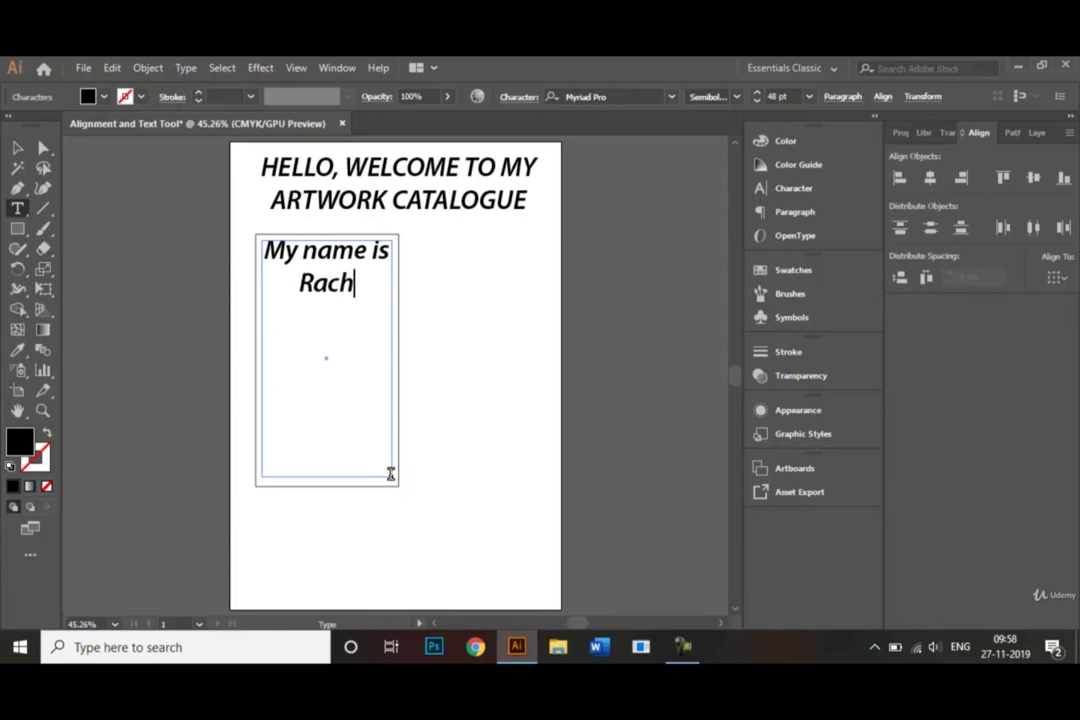
{"action": "type", "text": "el and"}
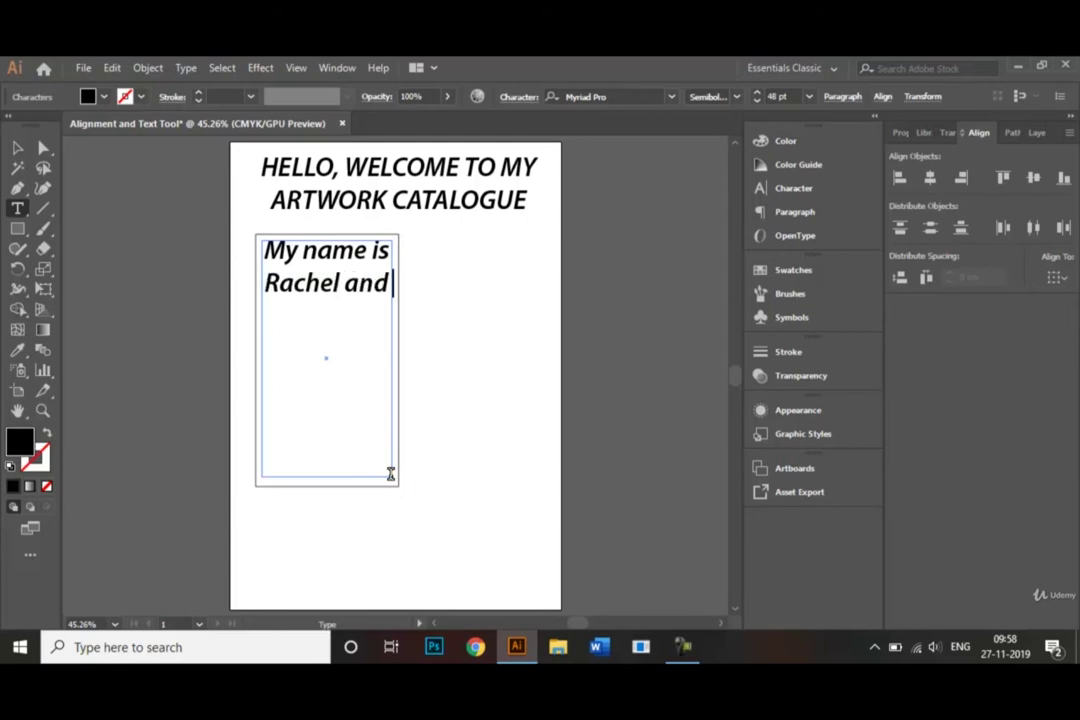
{"action": "type", "text": " I wo"}
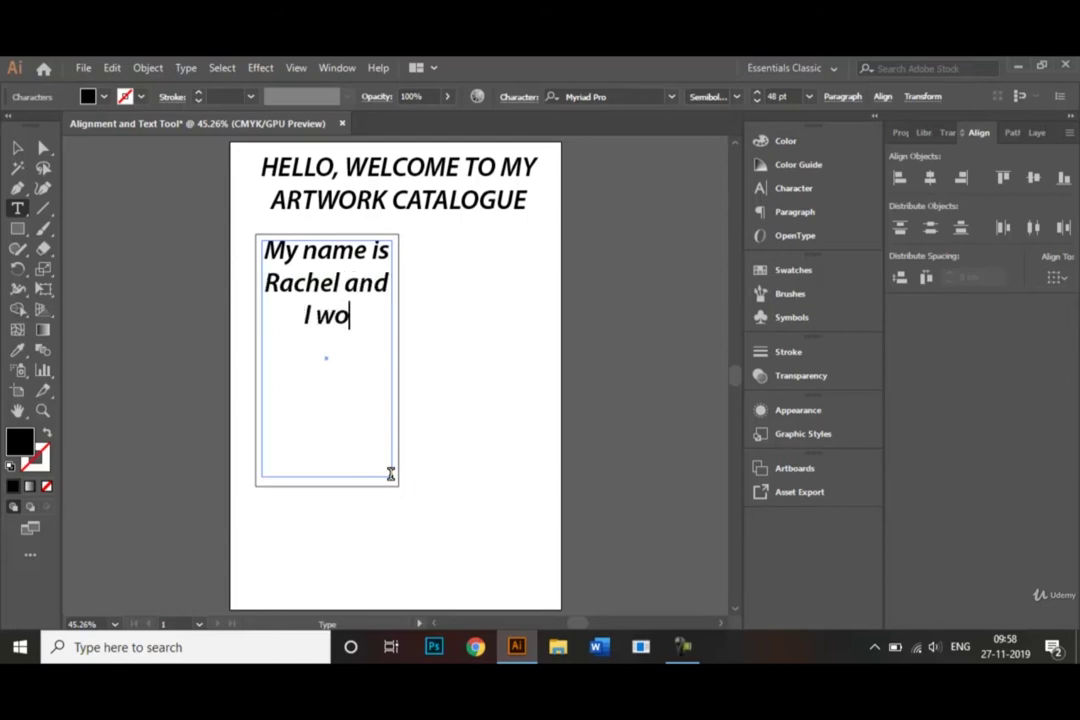
{"action": "type", "text": "rk as a"}
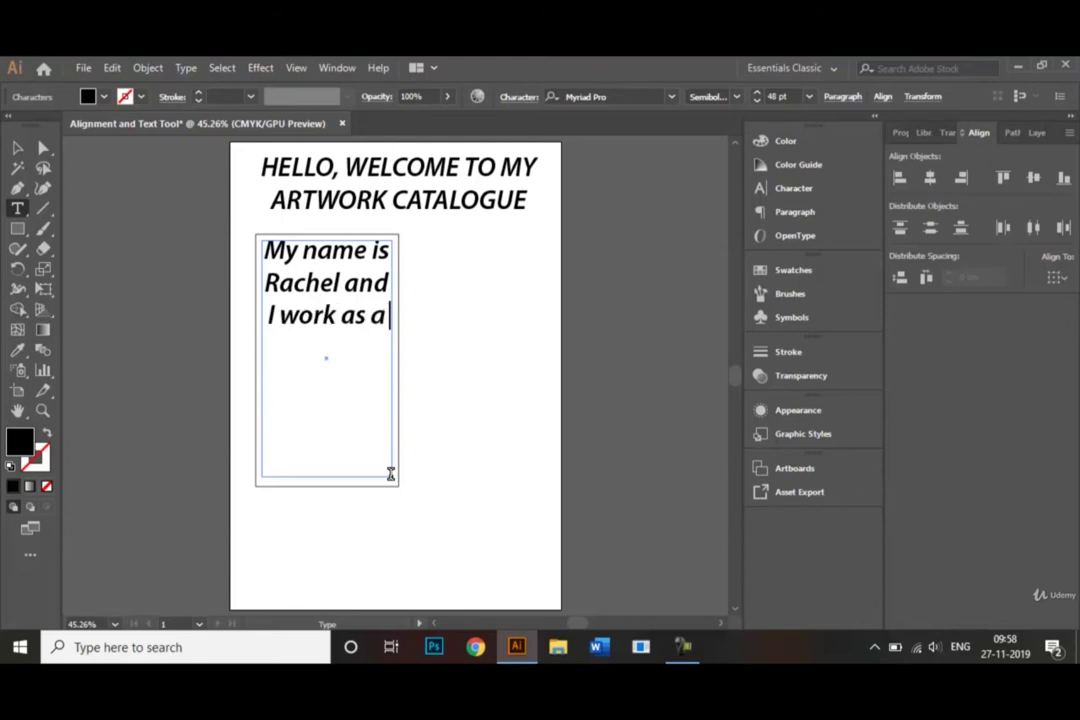
{"action": "type", "text": " waitress"}
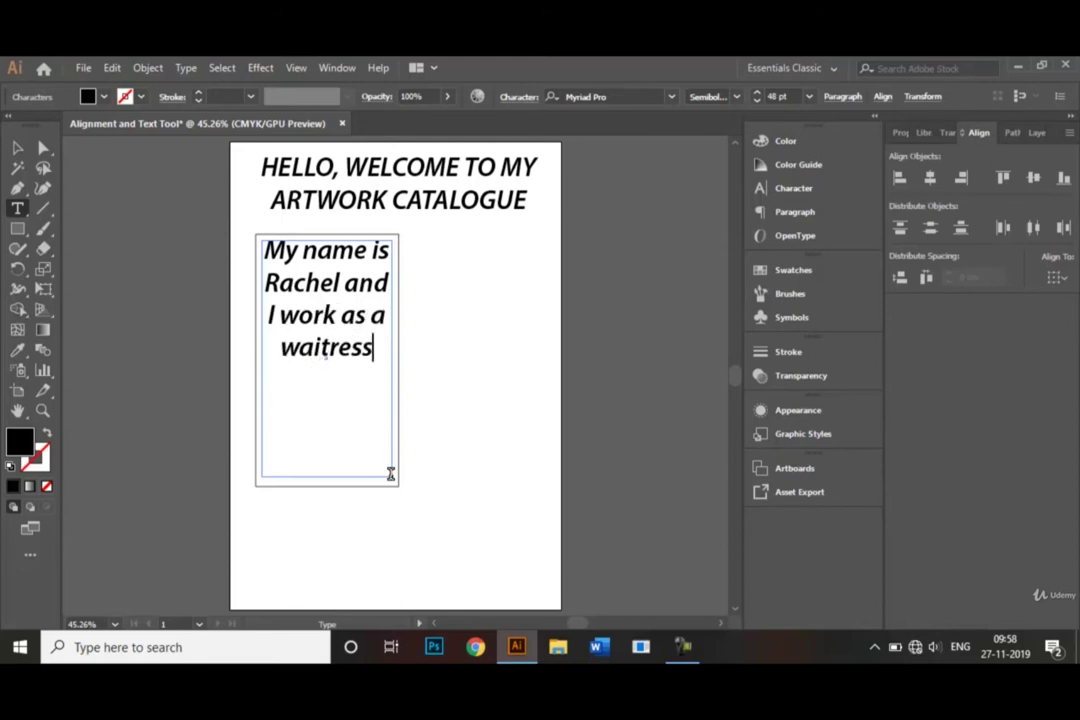
{"action": "type", "text": "s"}
{"action": "key", "text": "BackSpace"}
{"action": "type", "text": "in c"}
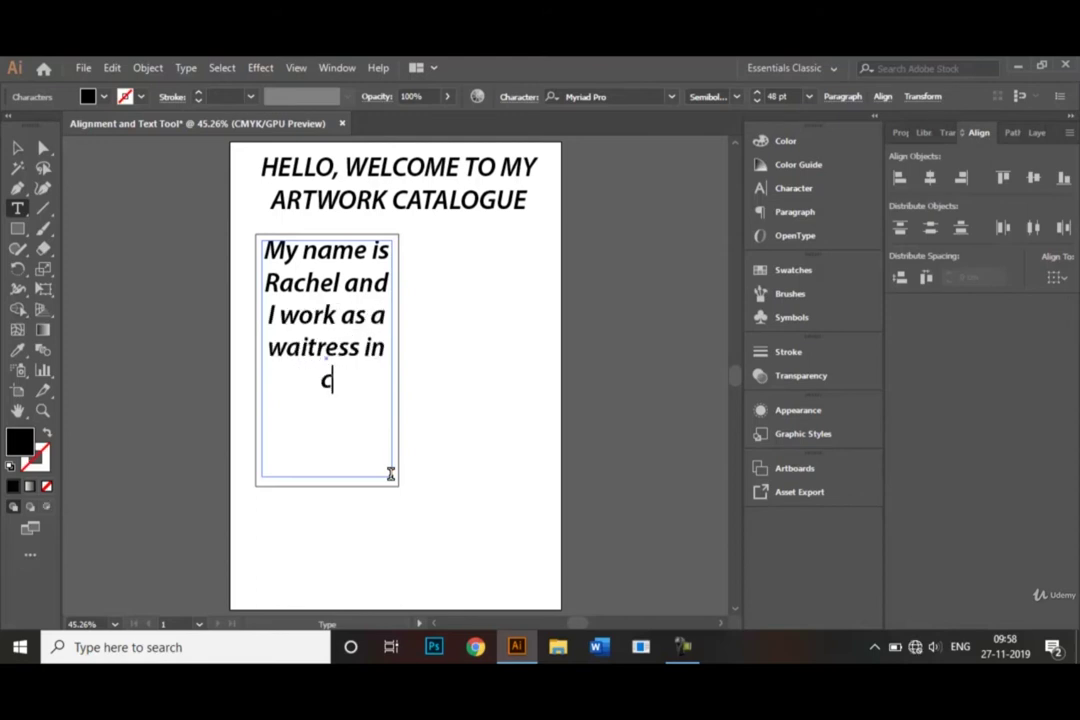
{"action": "key", "text": "BackSpace"}
{"action": "type", "text": "a cafe."}
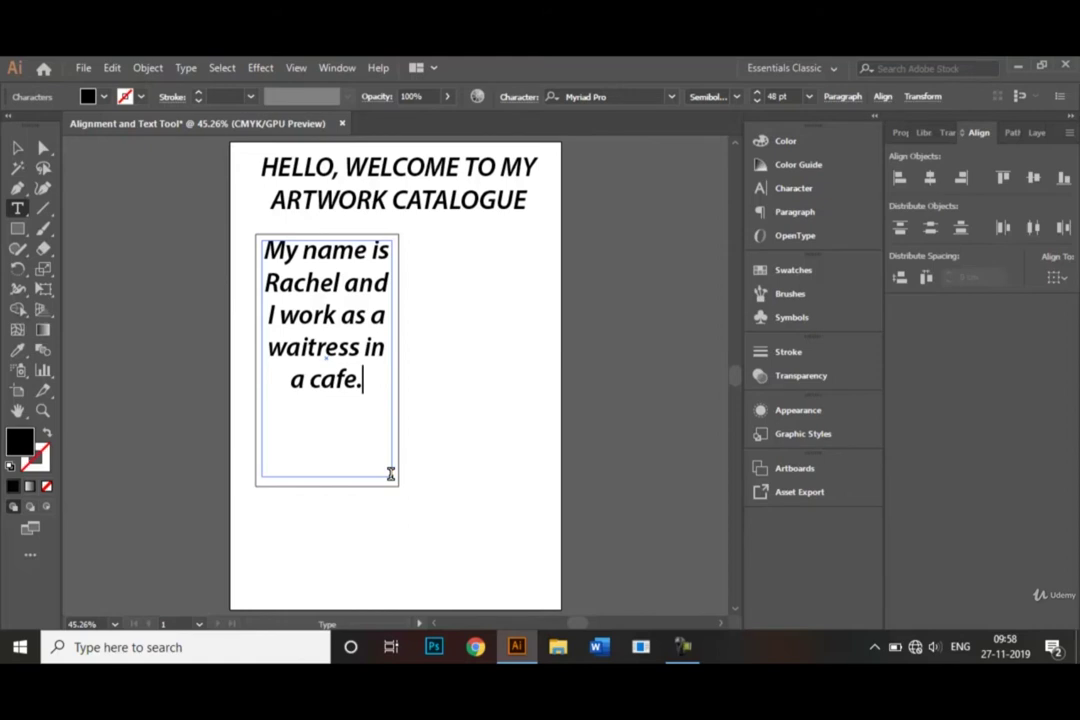
Set all the body text in the frame to 36 pt with the Regular font style
{"action": "left_click_drag", "start_coordinate": [366, 381], "coordinate": [264, 250]}
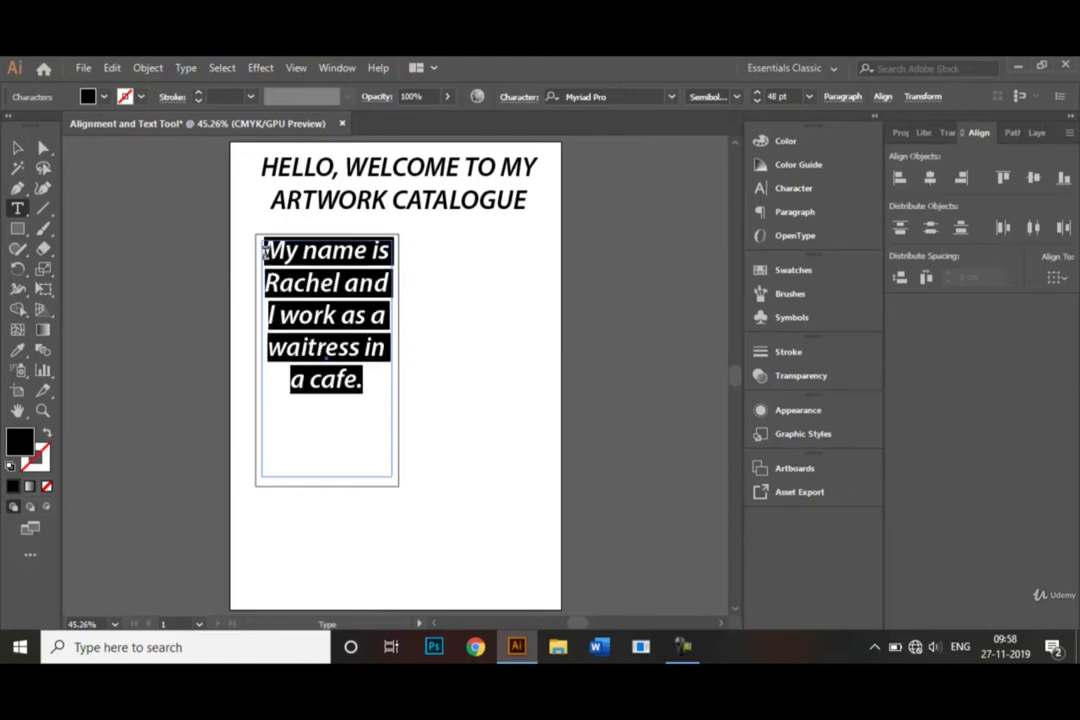
{"action": "left_click", "coordinate": [816, 100]}
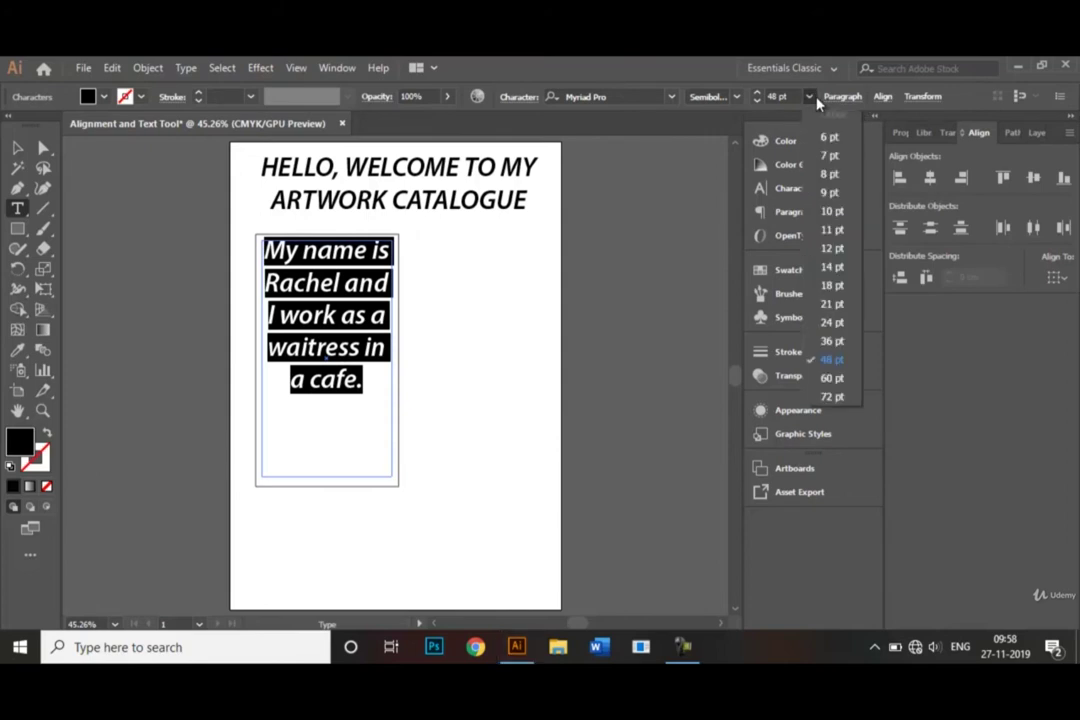
{"action": "left_click", "coordinate": [838, 345]}
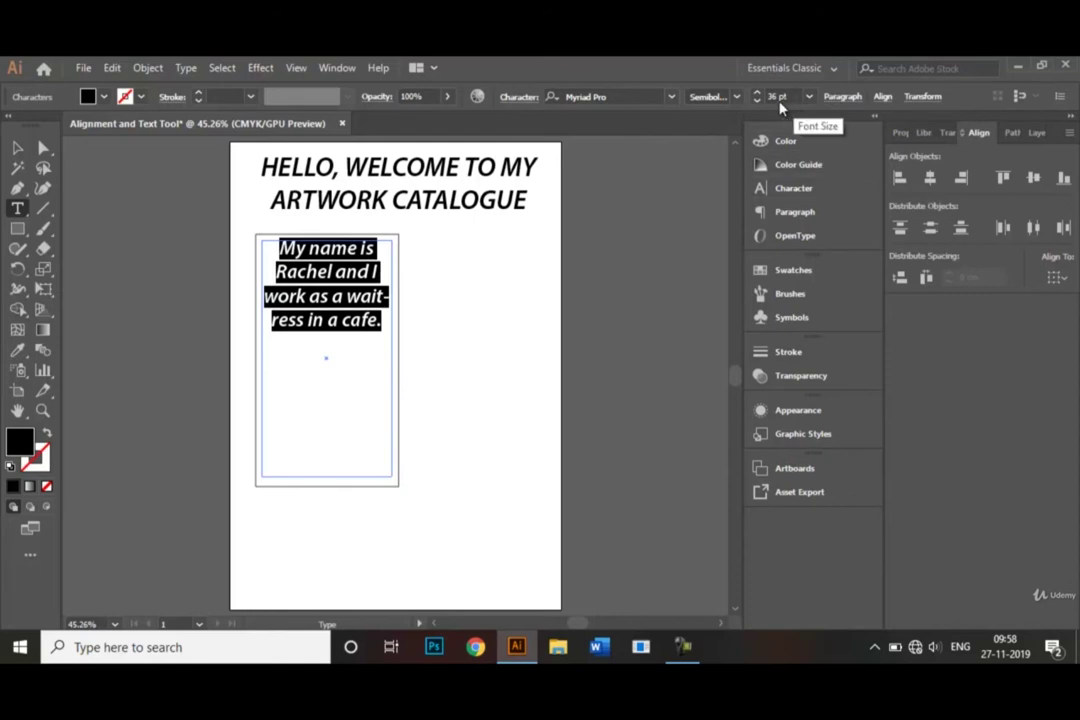
{"action": "left_click", "coordinate": [736, 100]}
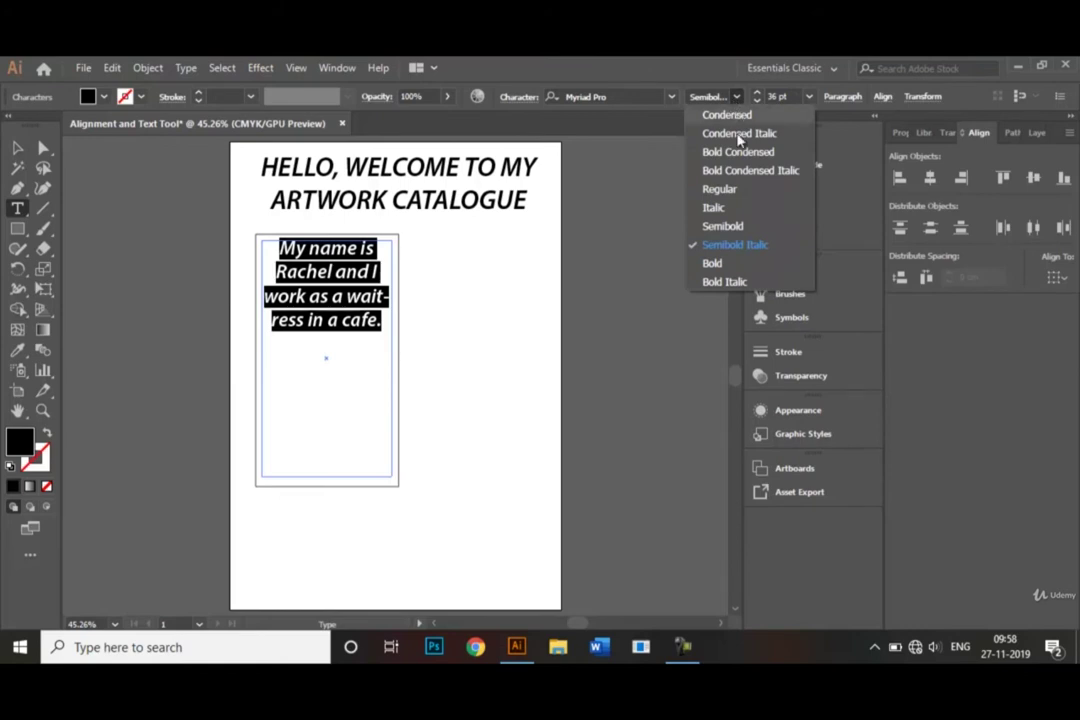
{"action": "left_click", "coordinate": [755, 192]}
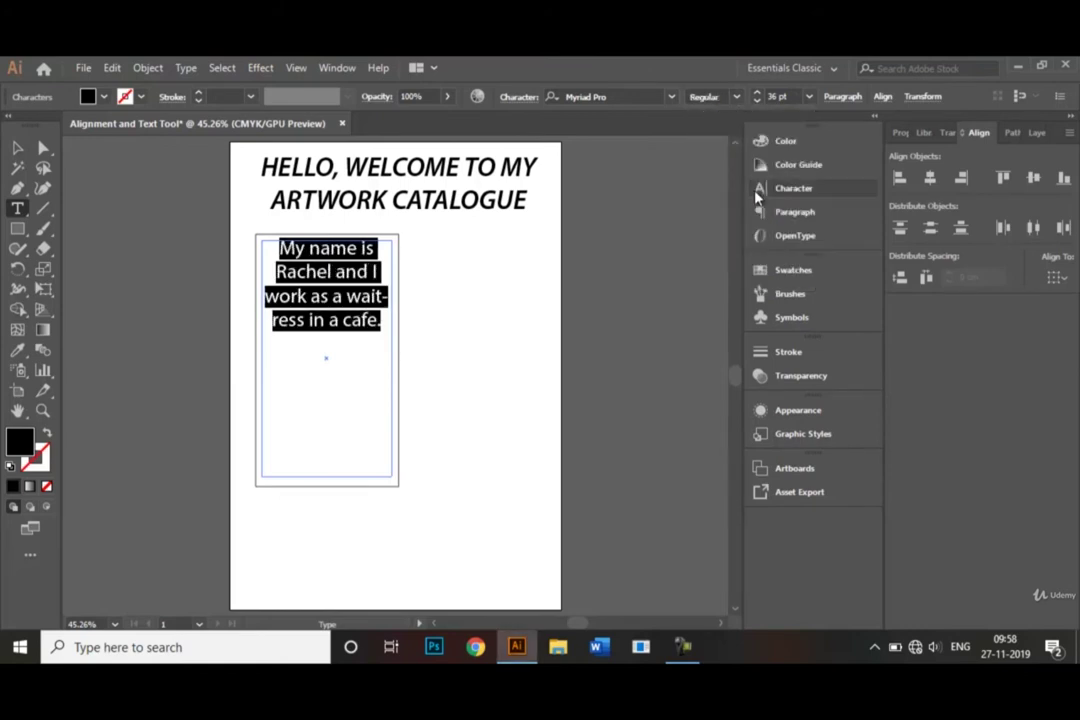
Change the body text's font to Cambria and deselect the text
{"action": "left_click", "coordinate": [671, 105]}
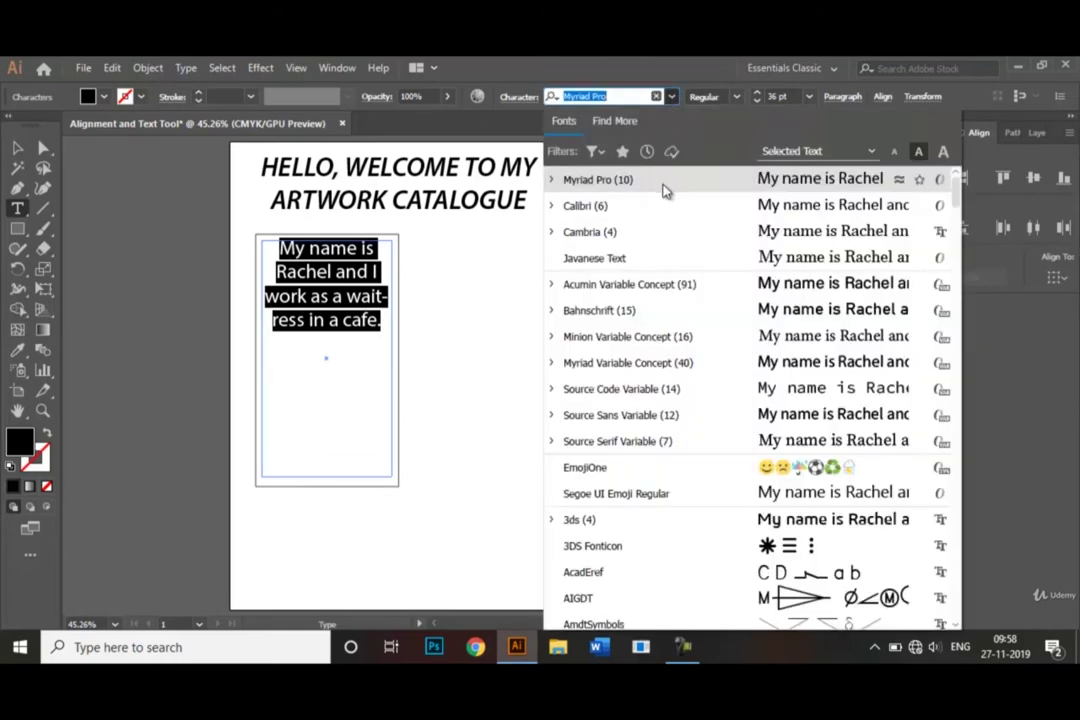
{"action": "left_click", "coordinate": [668, 237]}
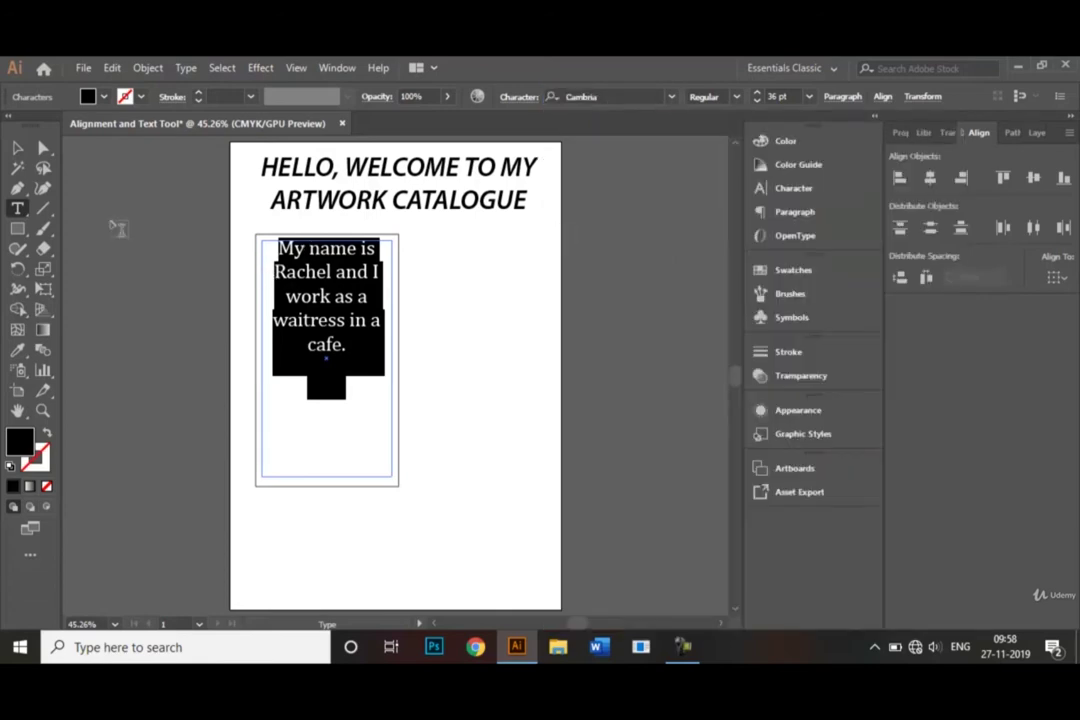
{"action": "left_click", "coordinate": [17, 148]}
{"action": "left_click", "coordinate": [446, 374]}
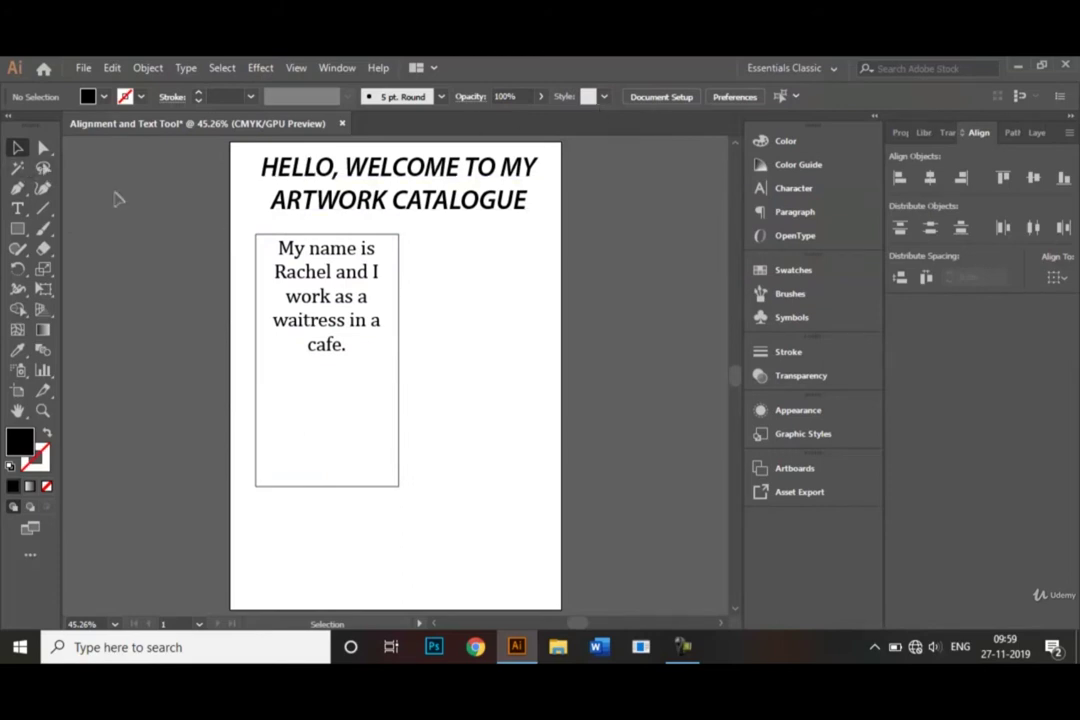
Look through the available fonts for the body text, keep Cambria and deselect the frame
{"action": "left_click", "coordinate": [282, 282]}
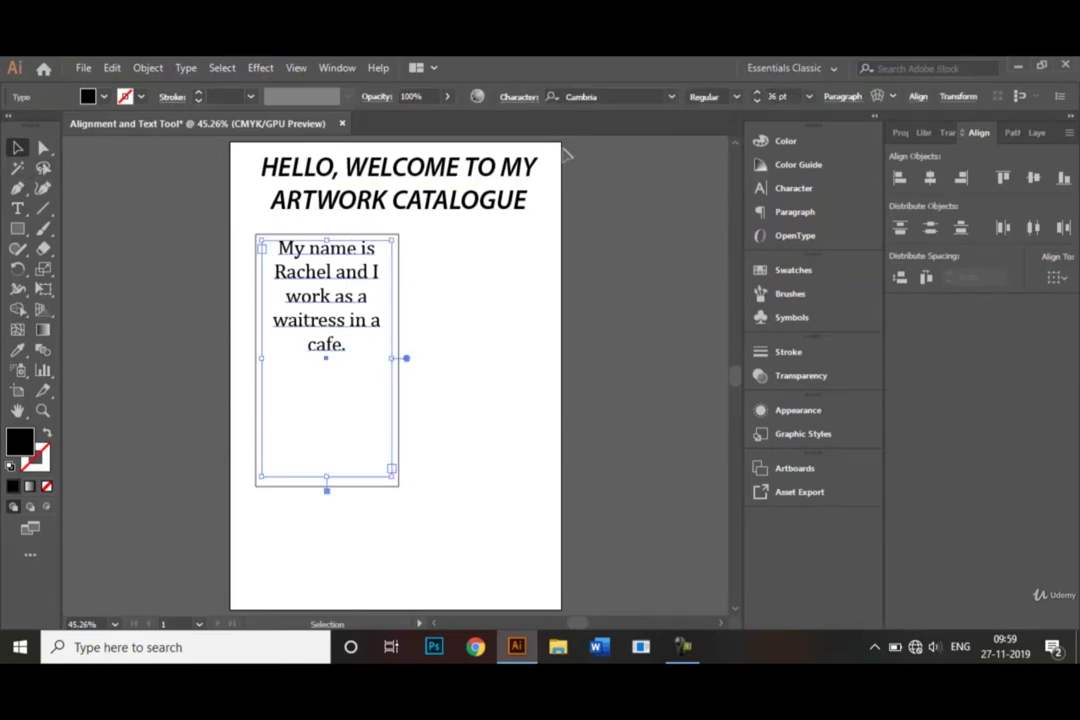
{"action": "left_click", "coordinate": [672, 96]}
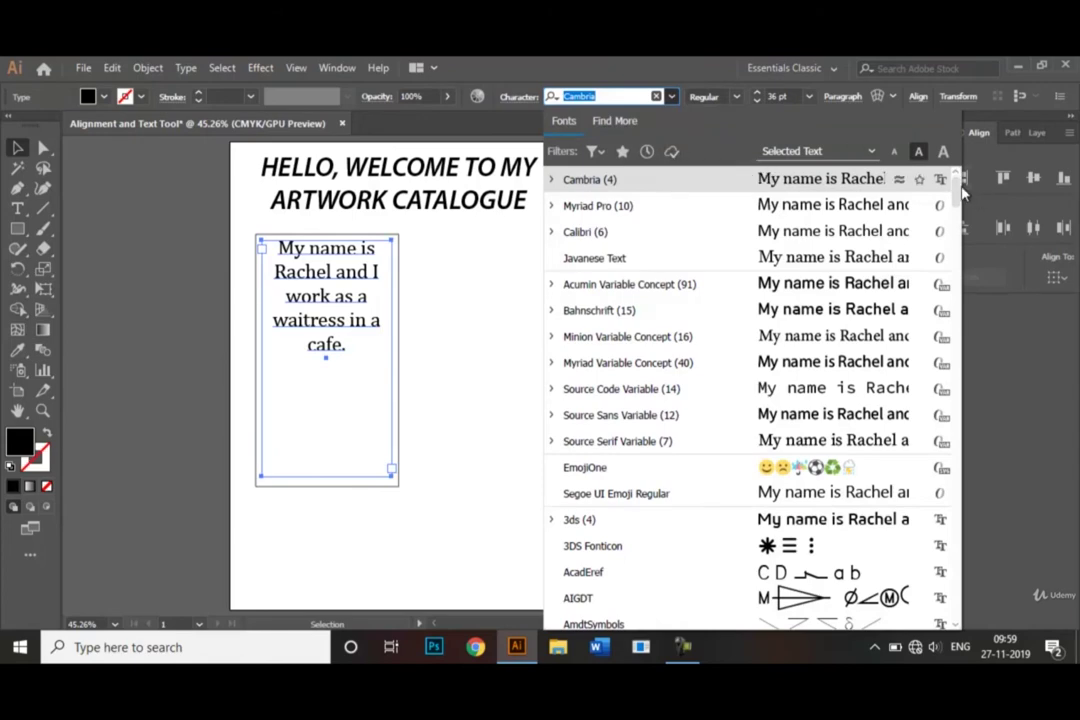
{"action": "left_click_drag", "start_coordinate": [956, 192], "coordinate": [960, 247]}
{"action": "scroll", "coordinate": [962, 254], "scroll_direction": "down", "scroll_amount": 7}
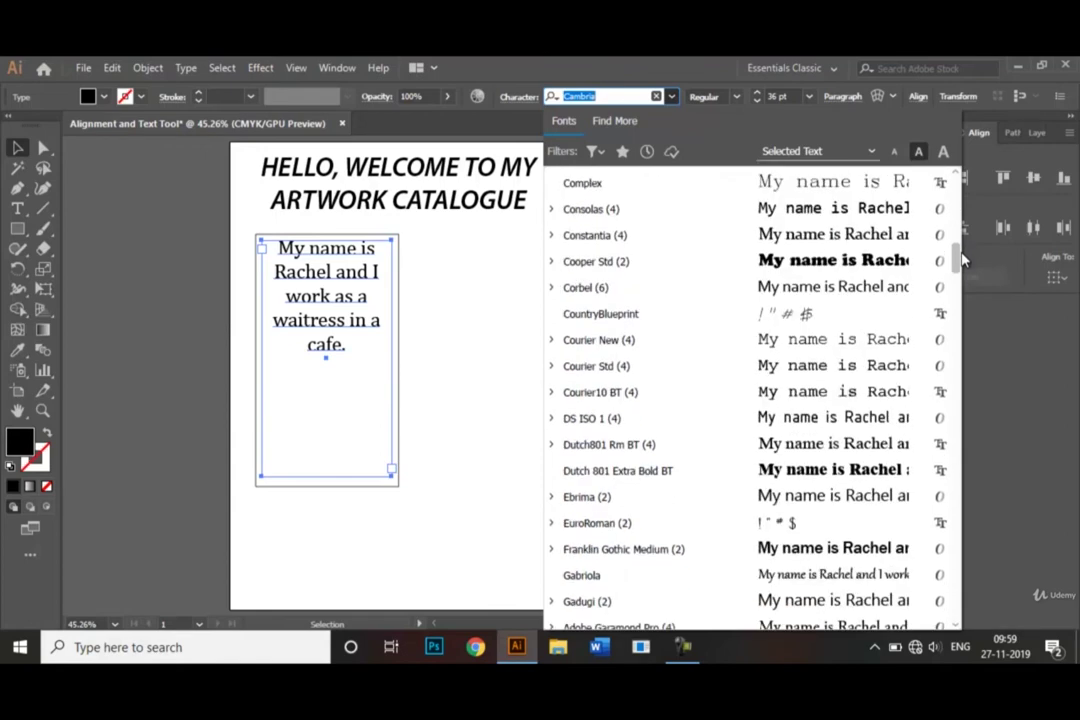
{"action": "scroll", "coordinate": [962, 259], "scroll_direction": "up", "scroll_amount": 15}
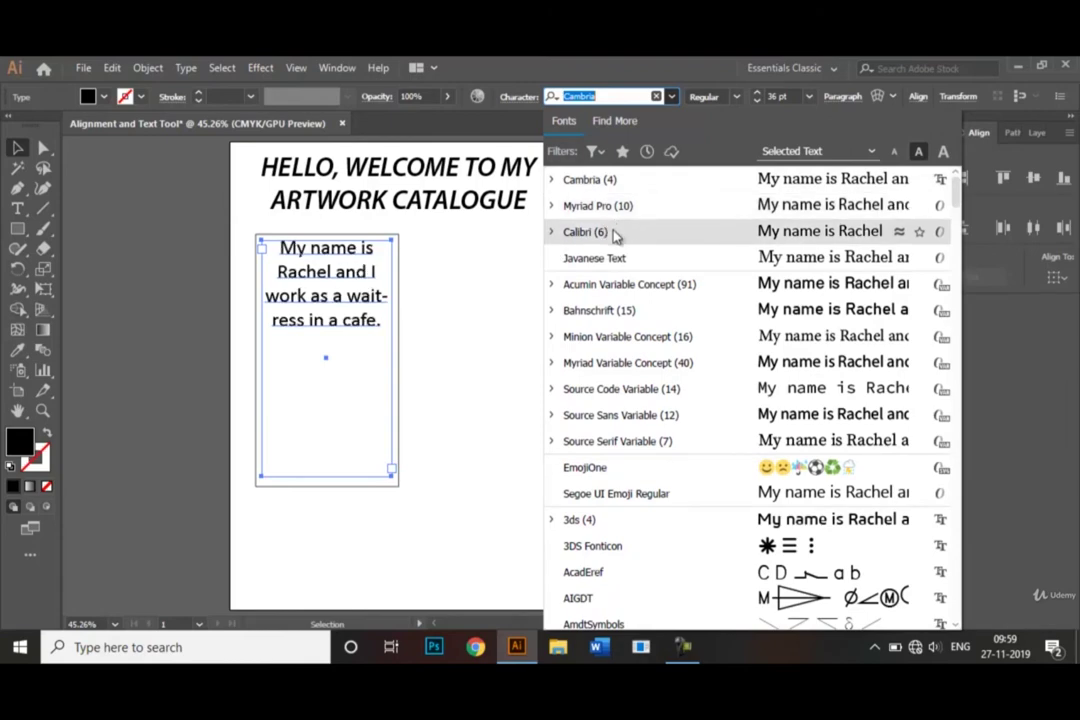
{"action": "left_click", "coordinate": [630, 180]}
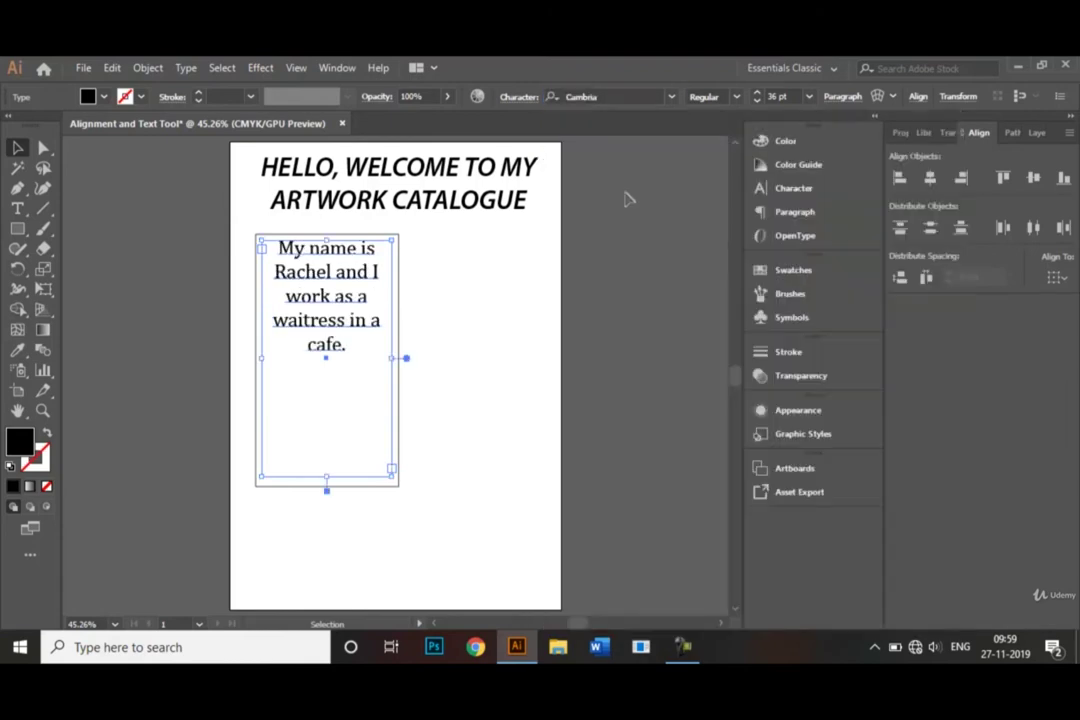
{"action": "left_click", "coordinate": [512, 306]}
Make the body text Bold and shorten its frame from below so it fits closely around the five lines
{"action": "left_click", "coordinate": [326, 338]}
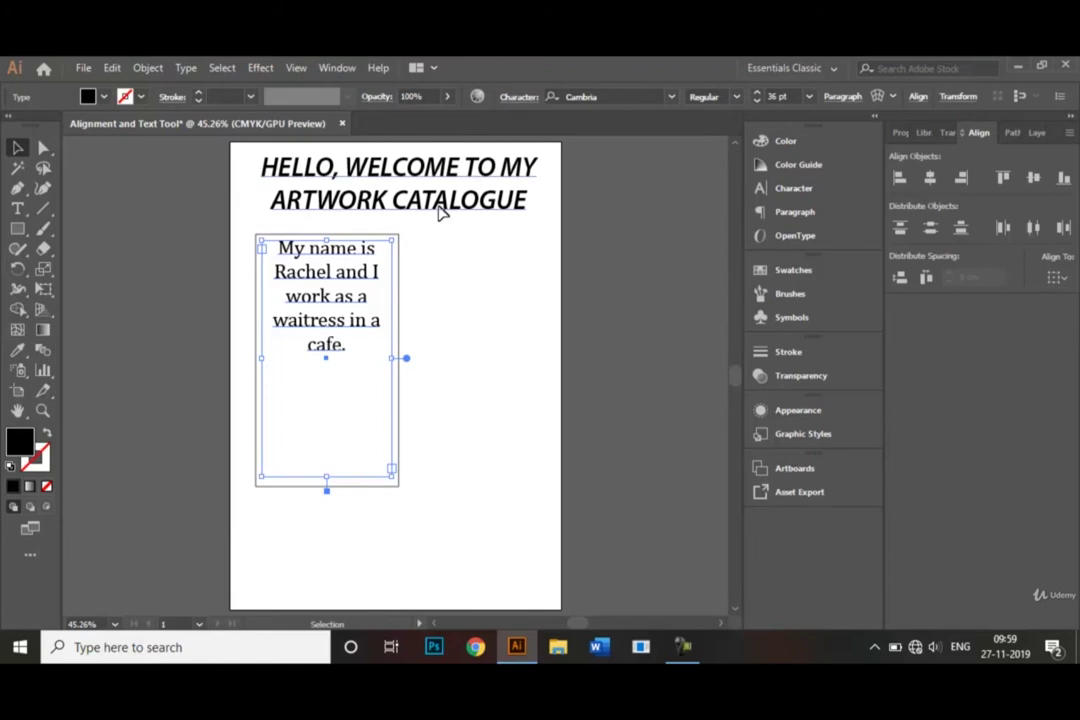
{"action": "left_click", "coordinate": [738, 98]}
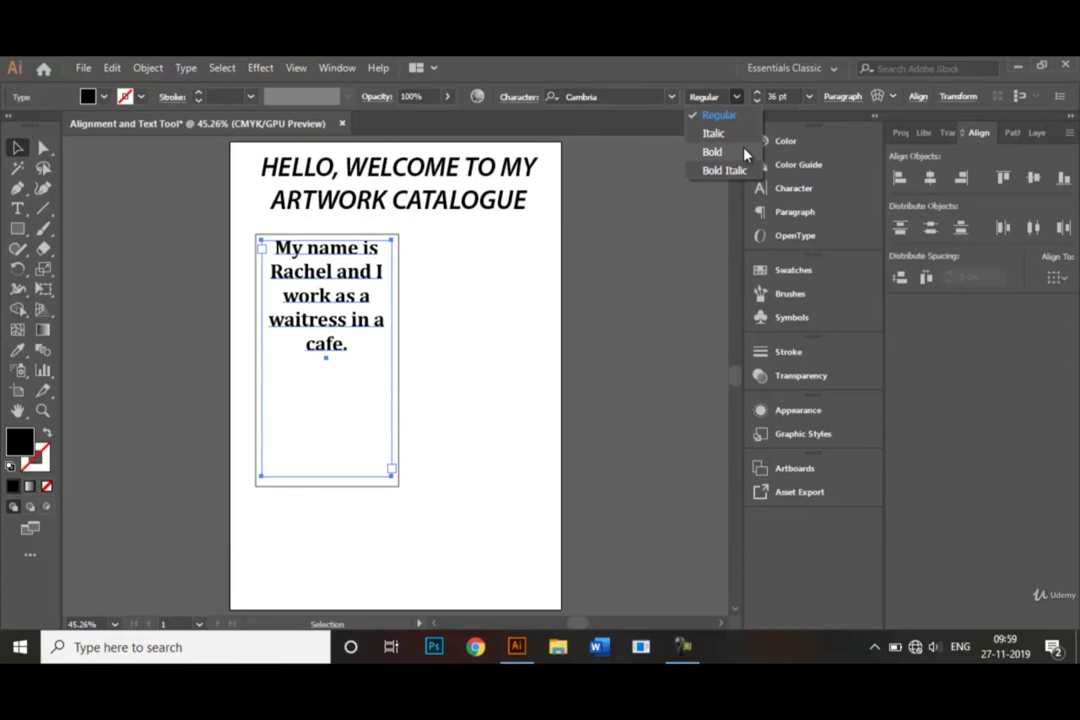
{"action": "left_click", "coordinate": [744, 152]}
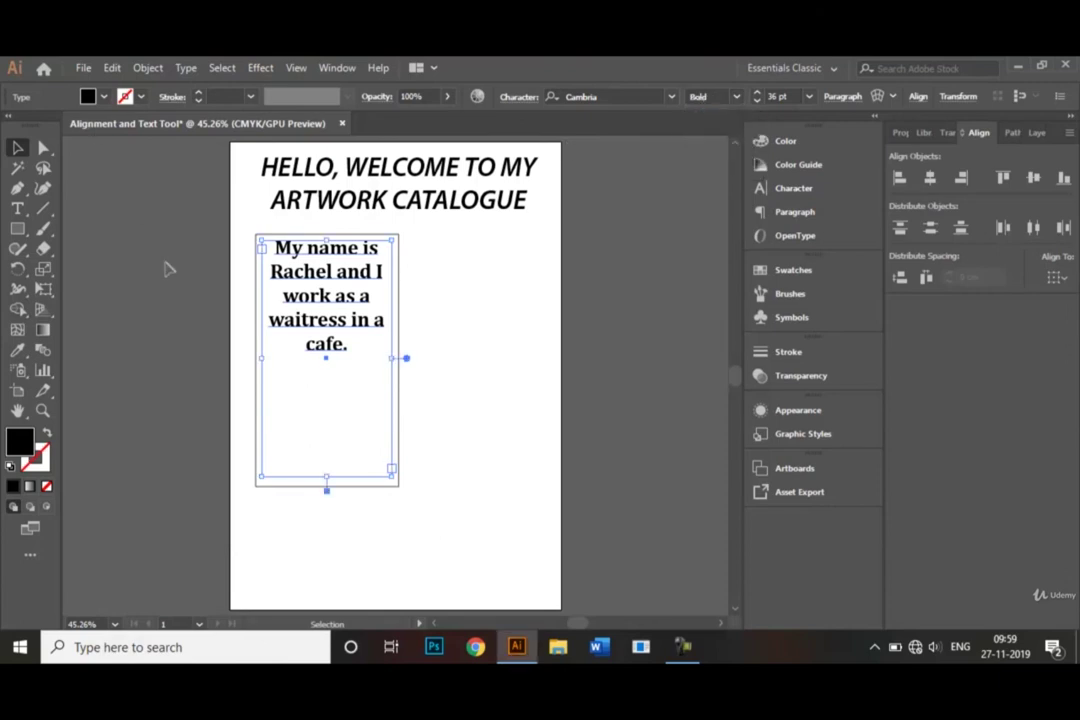
{"action": "left_click_drag", "start_coordinate": [327, 476], "coordinate": [330, 358]}
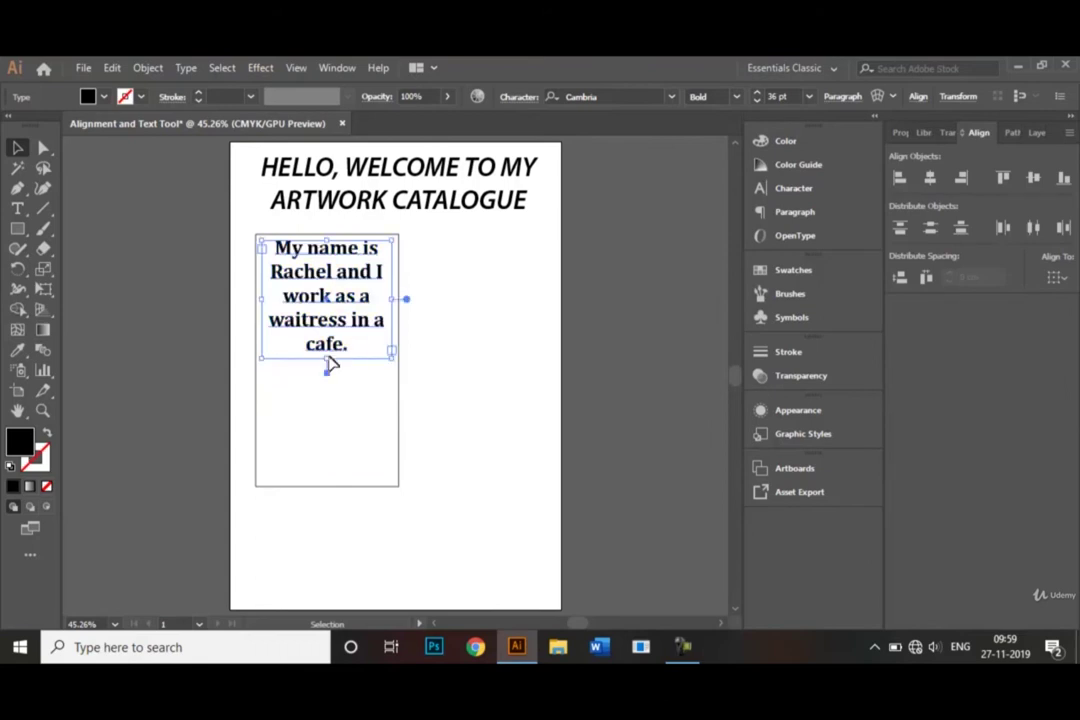
{"action": "left_click", "coordinate": [472, 379]}
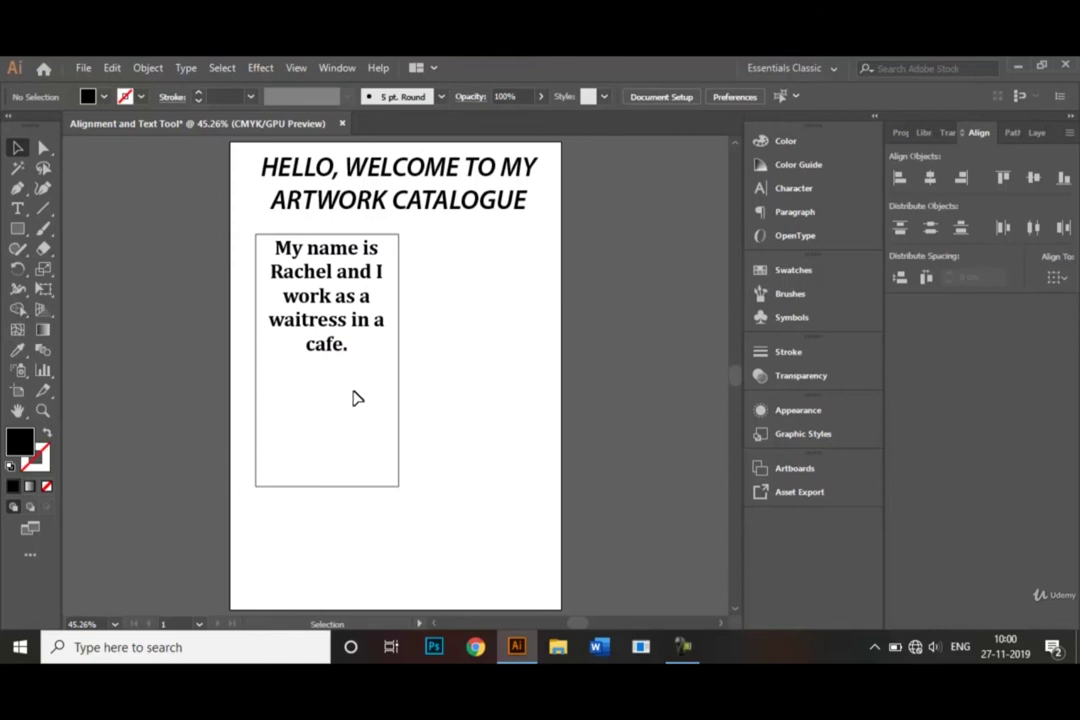
Align the body text frame and the surrounding rectangle to each other by their vertical centers, and deselect them
{"action": "left_click", "coordinate": [349, 334]}
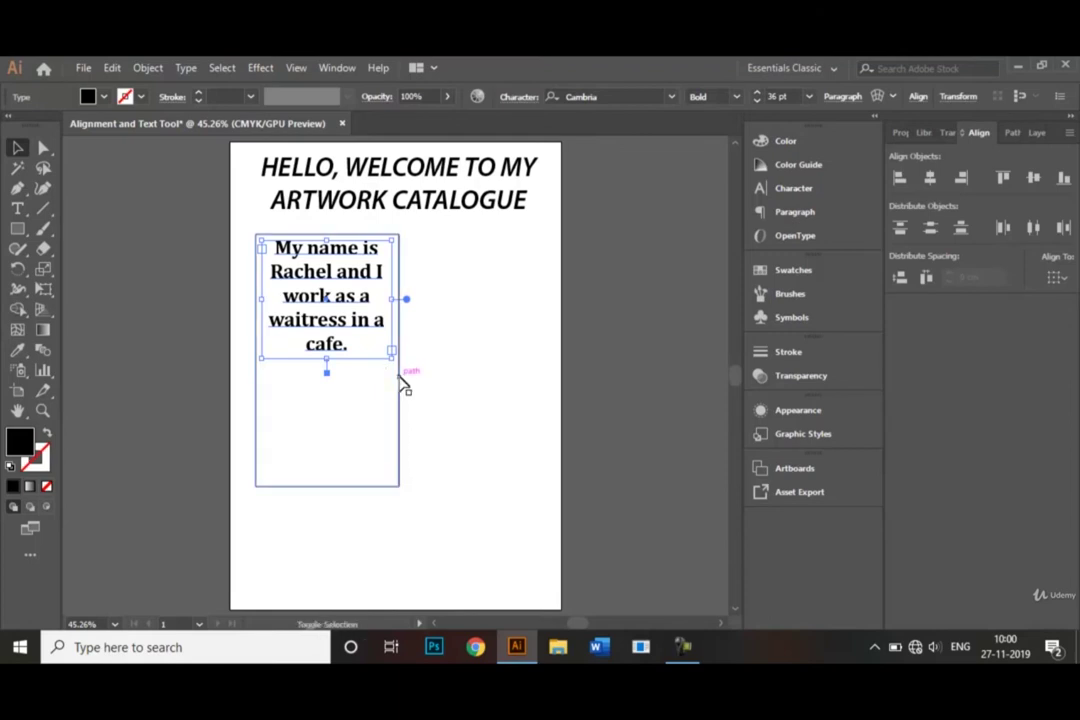
{"action": "left_click", "coordinate": [399, 380], "text": "shift"}
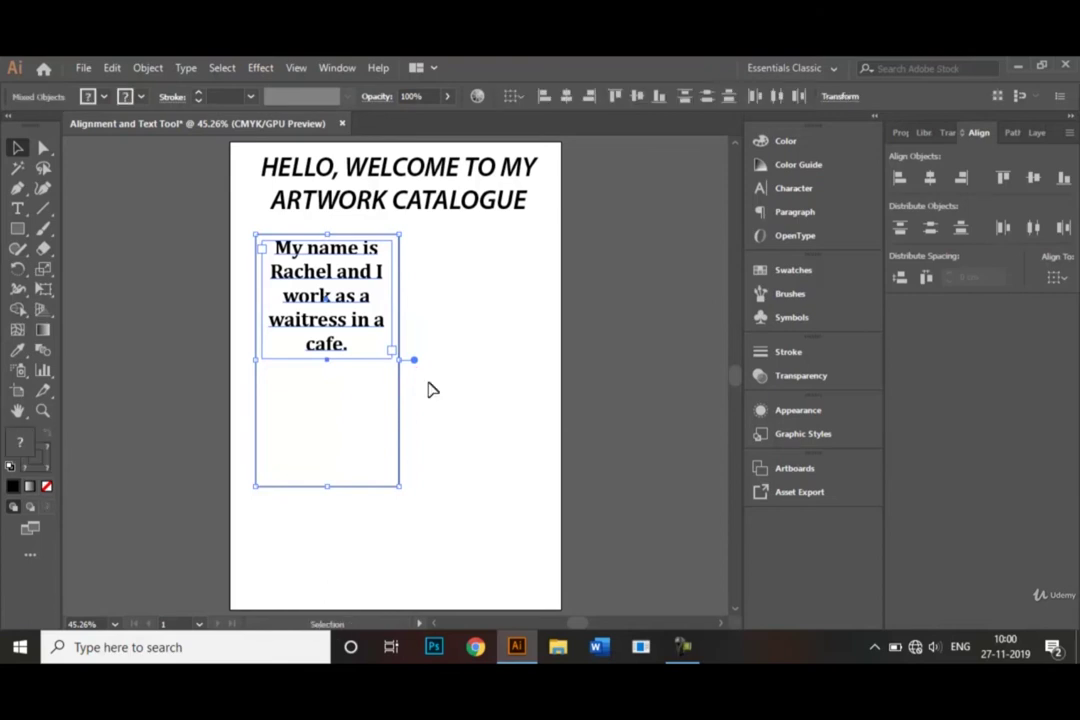
{"action": "left_click", "coordinate": [1033, 180]}
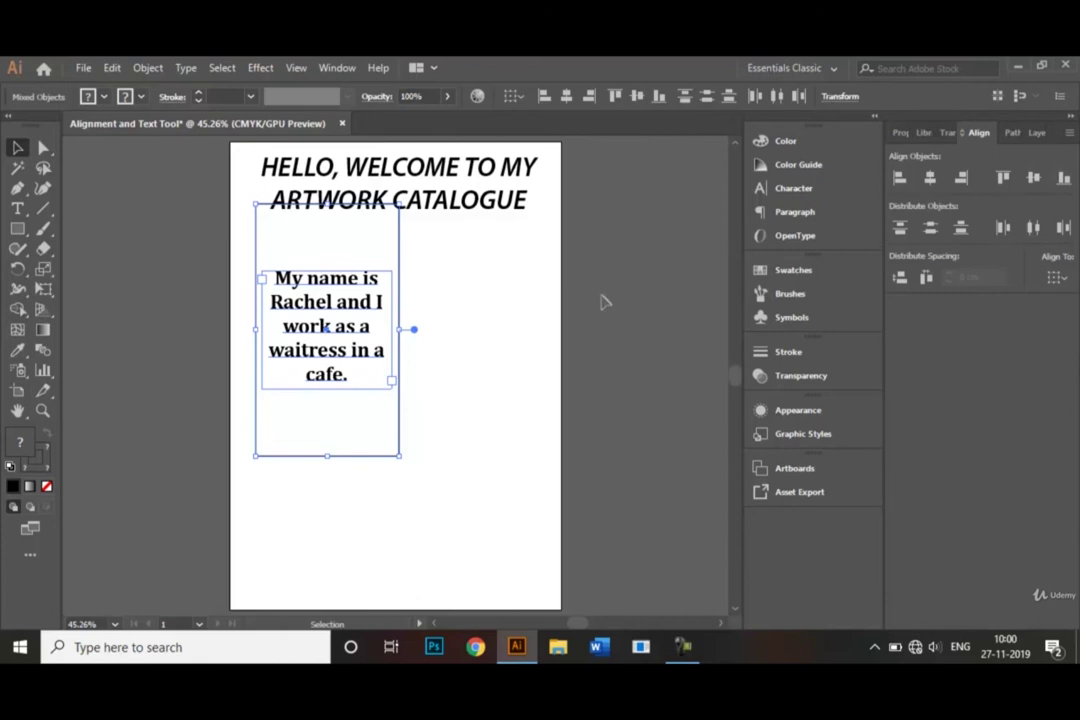
{"action": "left_click", "coordinate": [505, 322]}
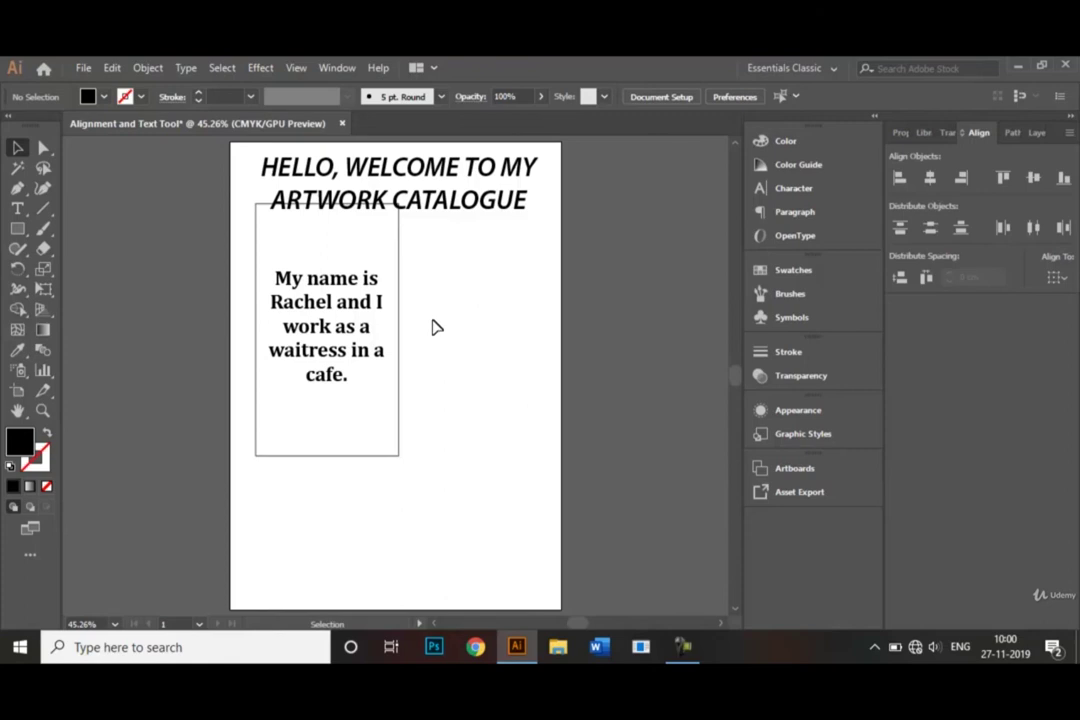
Move the rectangle and body text together straight down until they clear the heading, and deselect them
{"action": "left_click_drag", "start_coordinate": [432, 323], "coordinate": [315, 383]}
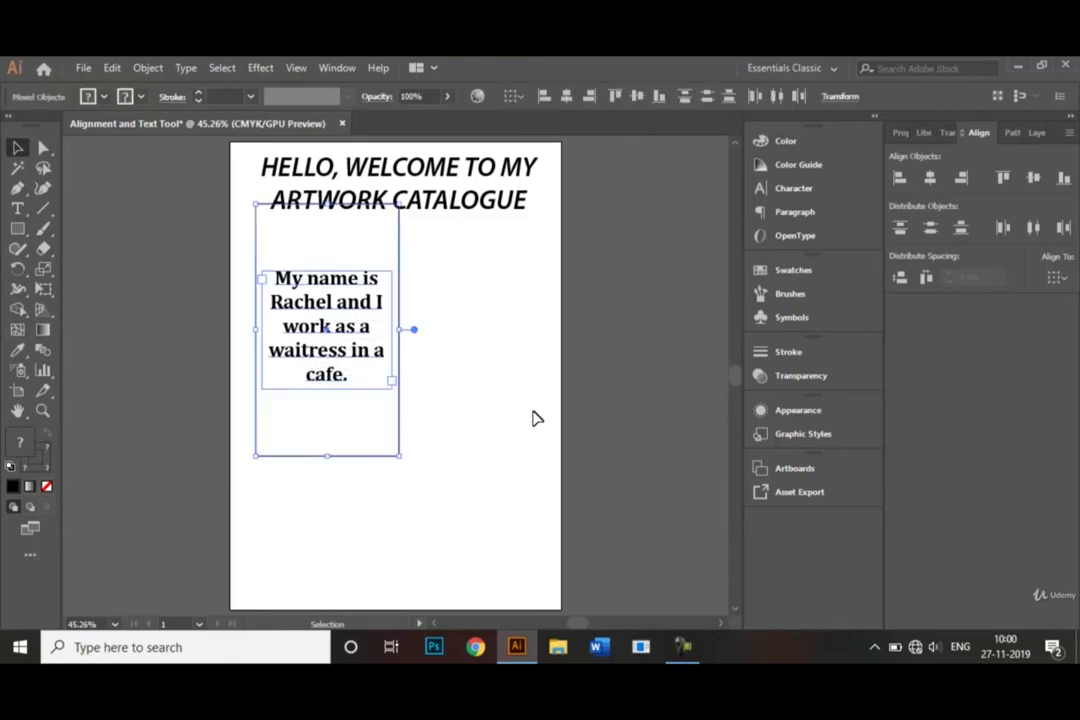
{"action": "key", "text": "shift+Down"}
{"action": "key", "text": "shift+Down"}
{"action": "key", "text": "shift+Down"}
{"action": "key", "text": "shift+Down"}
{"action": "key", "text": "shift+Down"}
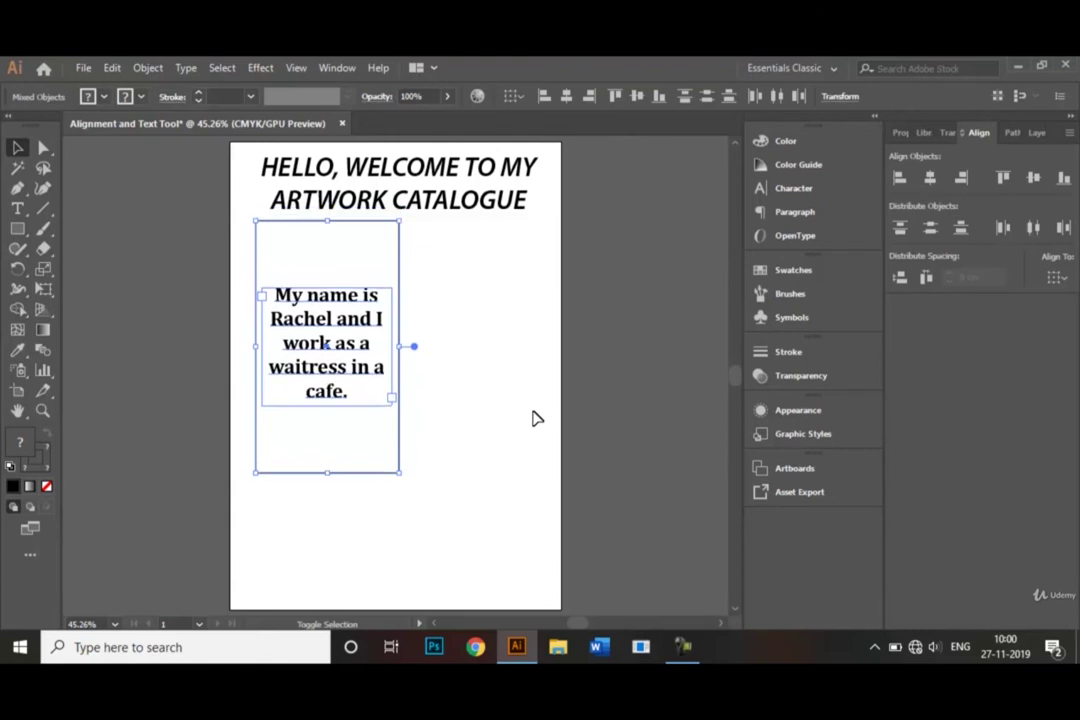
{"action": "key", "text": "shift+Down"}
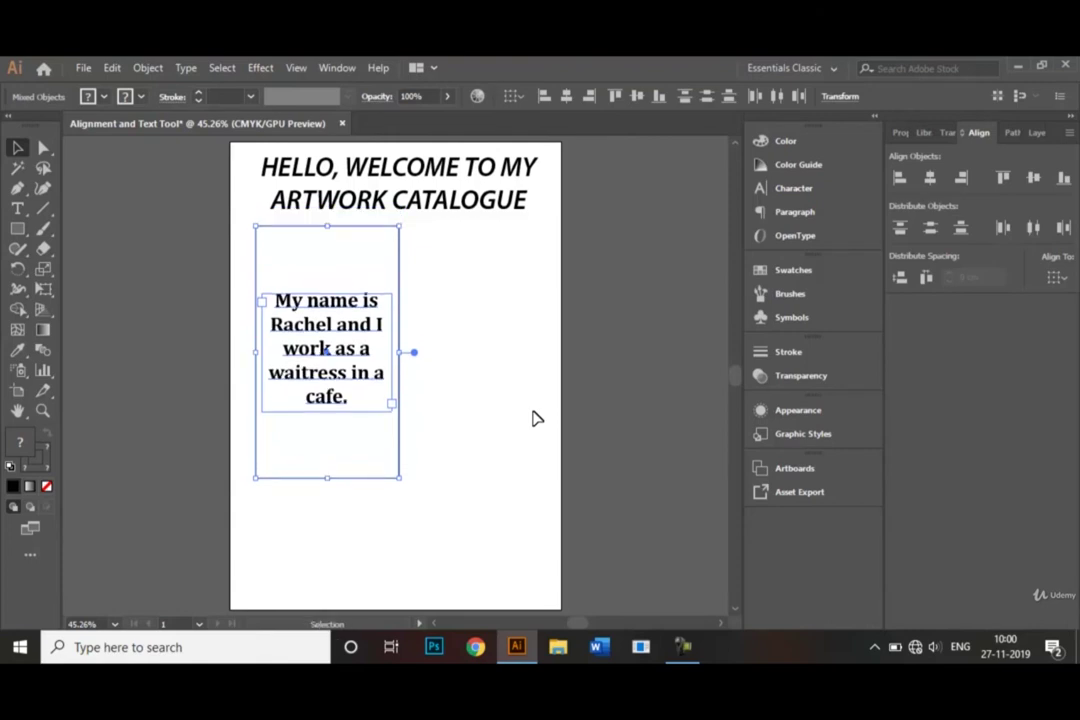
{"action": "left_click", "coordinate": [490, 373]}
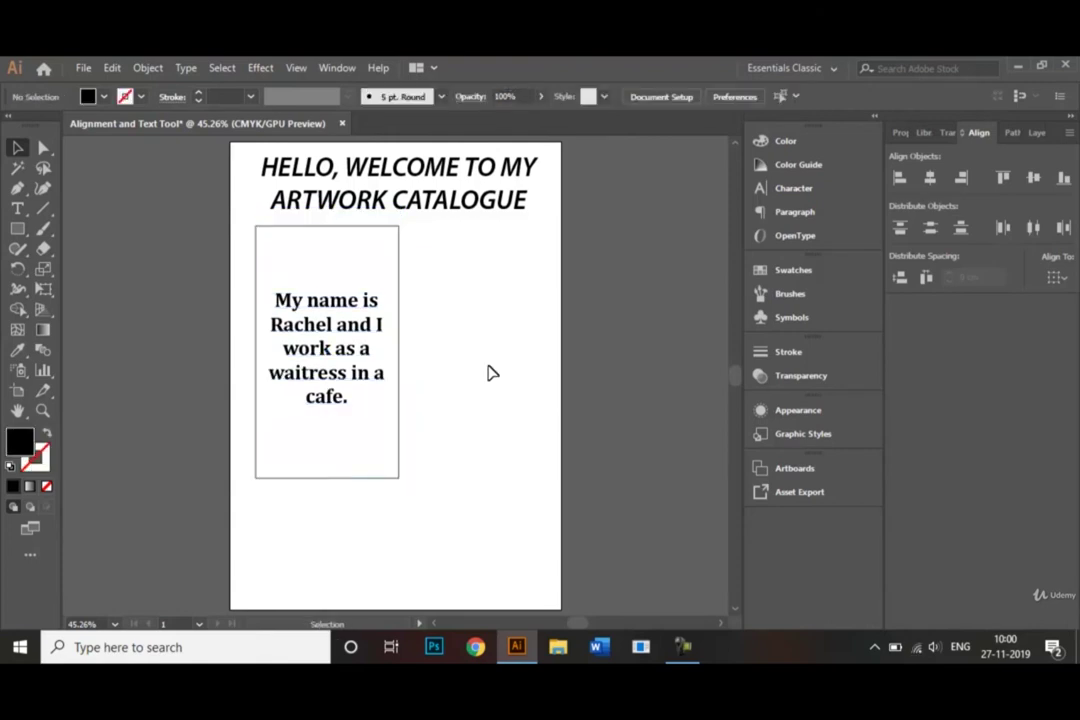
Recolor the body text inside the rectangle with the magenta swatch C=35 M=100 Y=35 K=10 and deselect it
{"action": "left_click", "coordinate": [318, 333]}
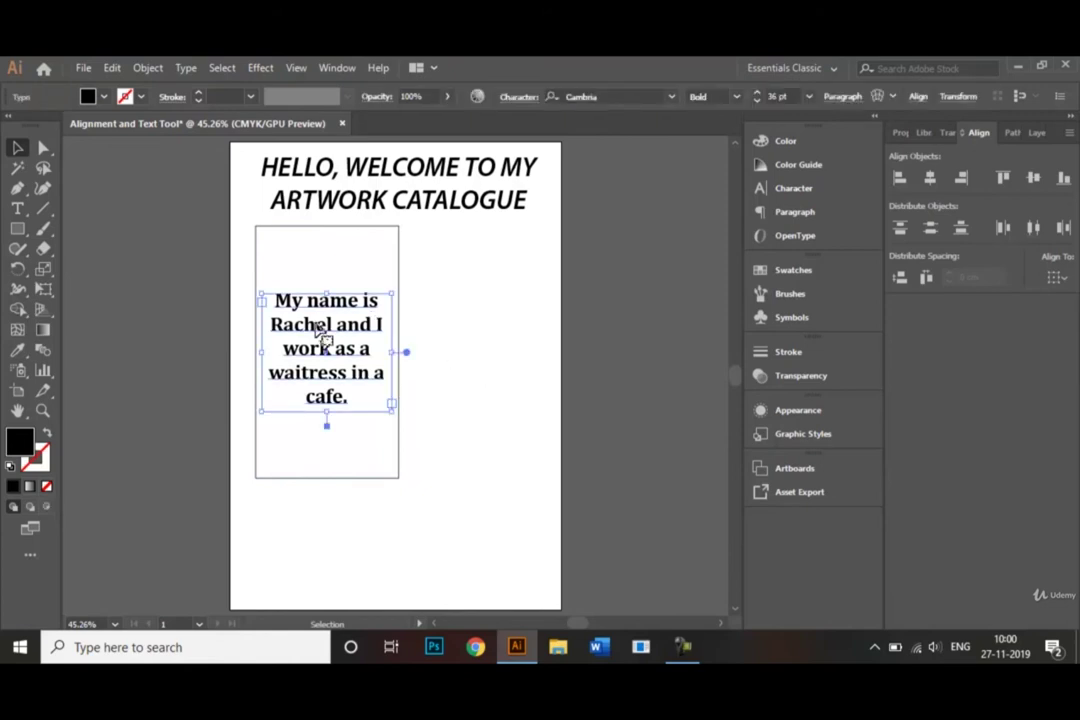
{"action": "left_click", "coordinate": [104, 97]}
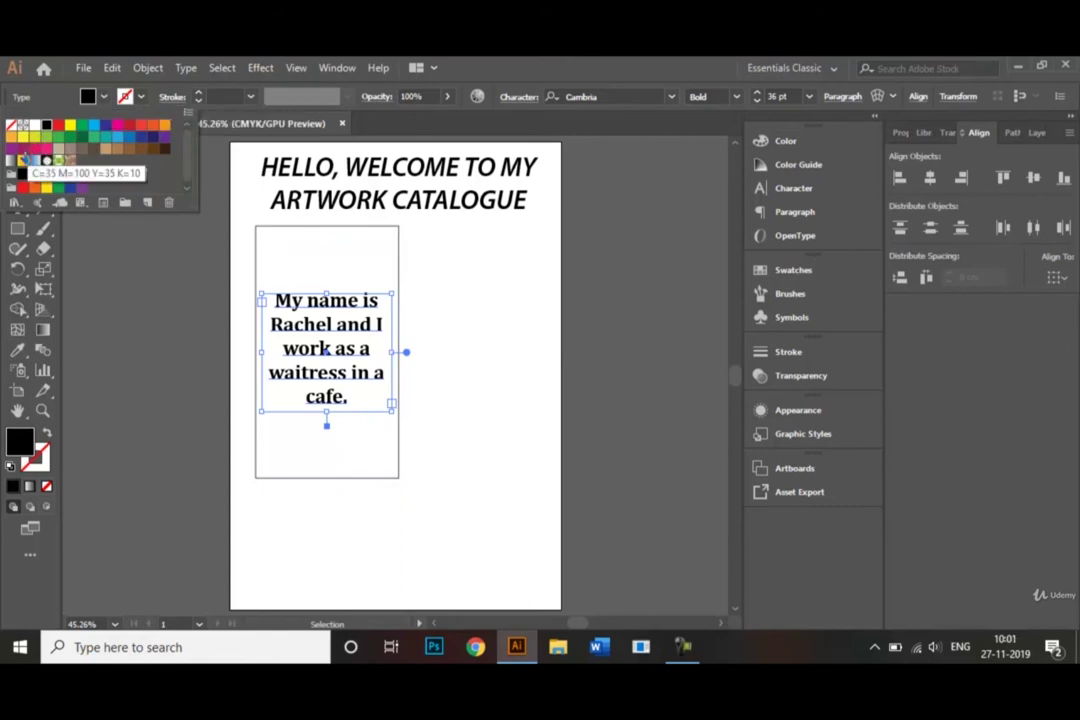
{"action": "left_click", "coordinate": [23, 159]}
{"action": "left_click", "coordinate": [455, 325]}
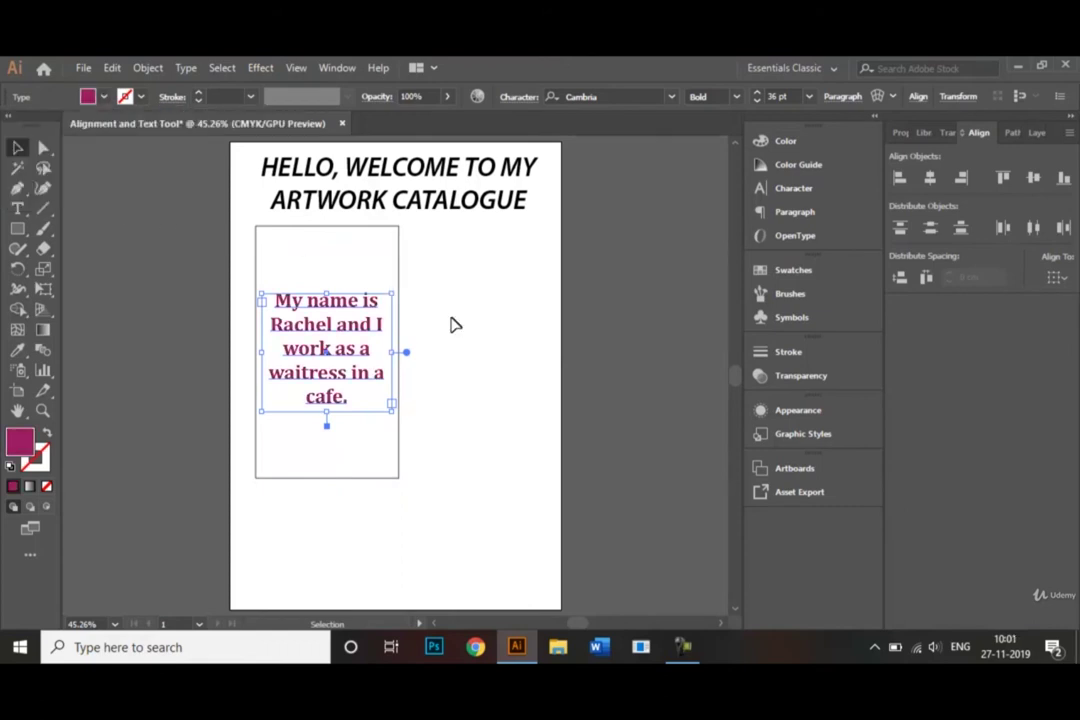
{"action": "left_click", "coordinate": [466, 302]}
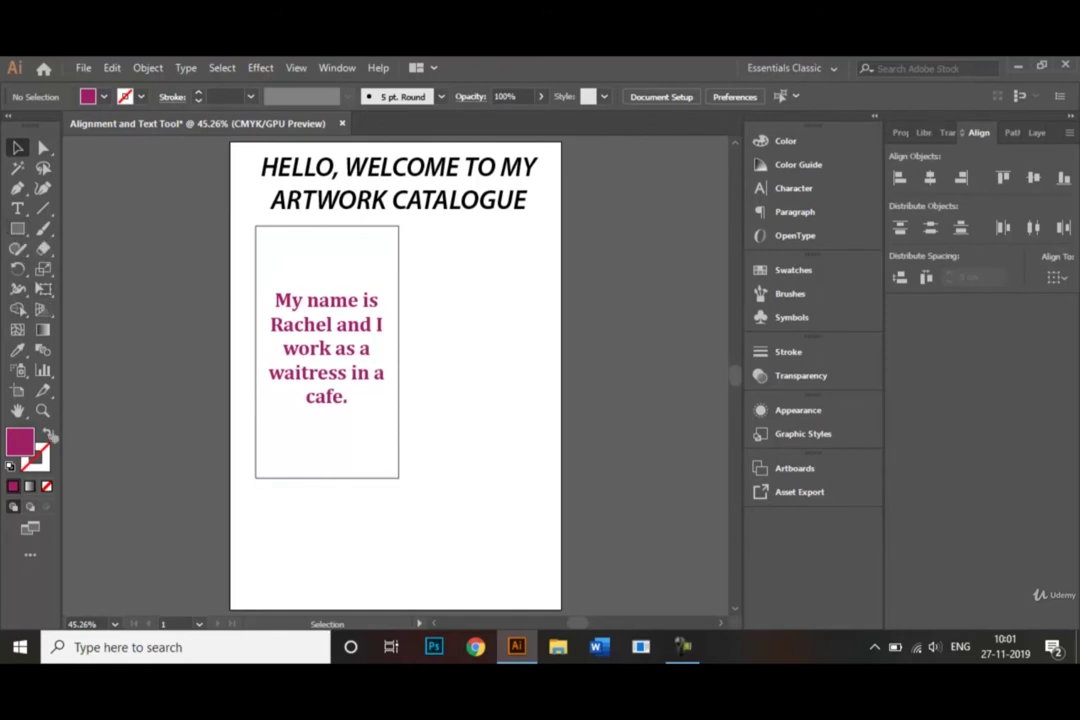
Draw a second rectangle with no fill and a magenta stroke beside the first one, matching its top and bottom edges
{"action": "left_click", "coordinate": [19, 232]}
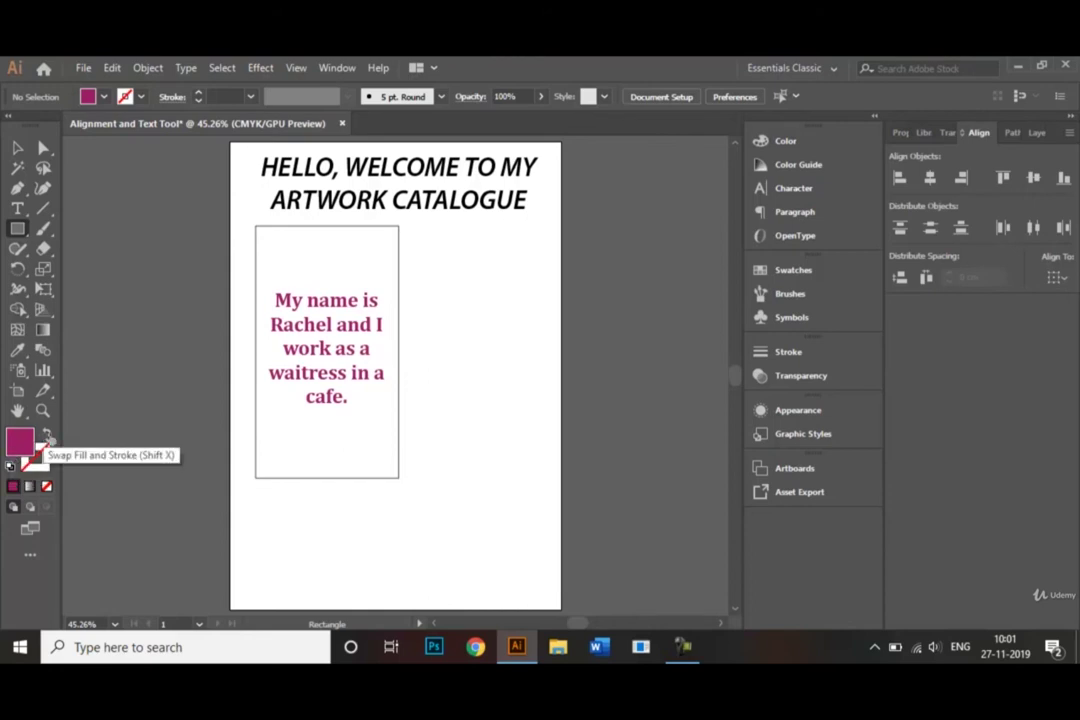
{"action": "left_click", "coordinate": [47, 437]}
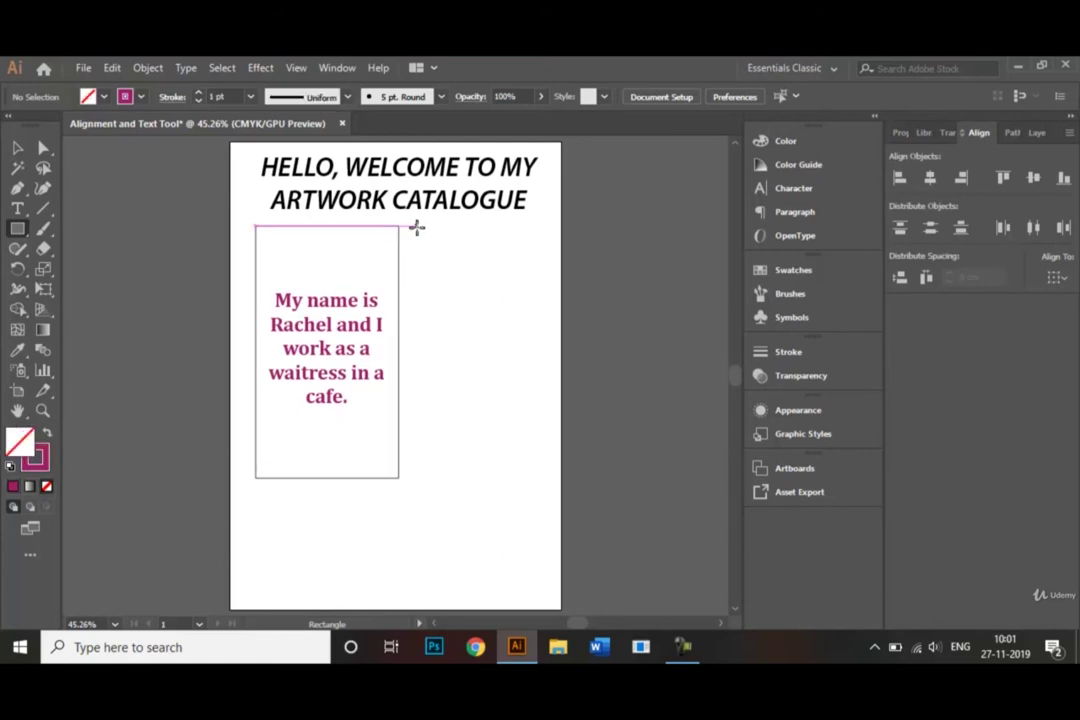
{"action": "mouse_move", "coordinate": [415, 226]}
{"action": "left_mouse_down"}
{"action": "mouse_move", "coordinate": [489, 427]}
{"action": "mouse_move", "coordinate": [550, 478]}
{"action": "left_mouse_up"}
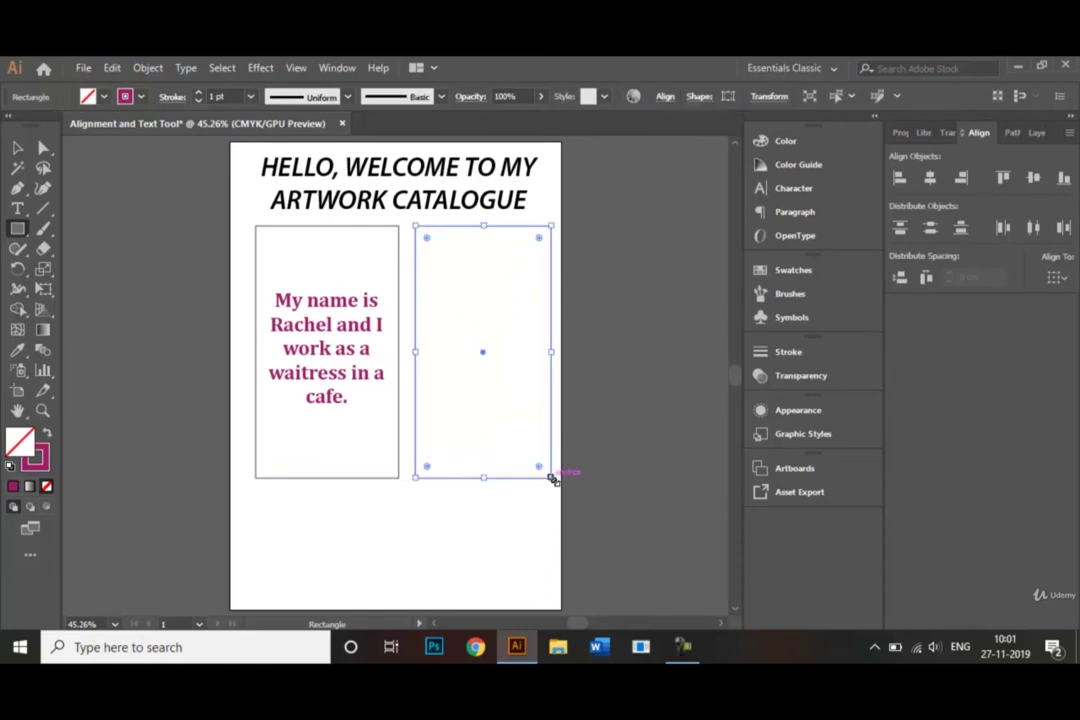
Turn the new rectangle into an area type frame and delete its placeholder text
{"action": "left_click", "coordinate": [18, 208]}
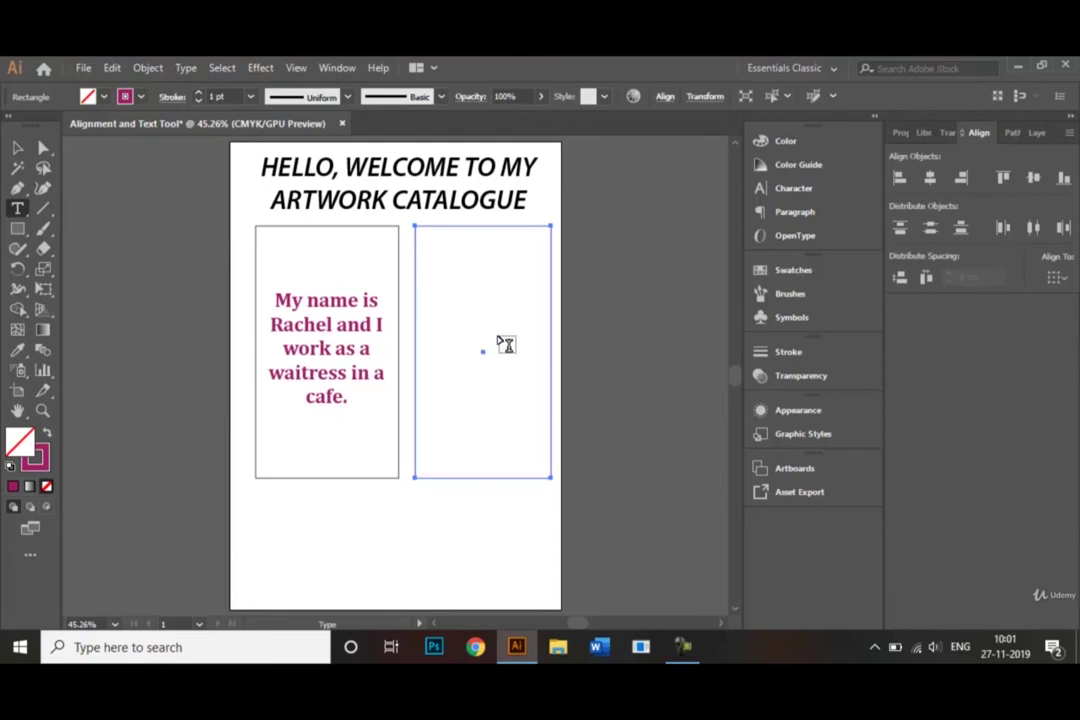
{"action": "left_click", "coordinate": [490, 232]}
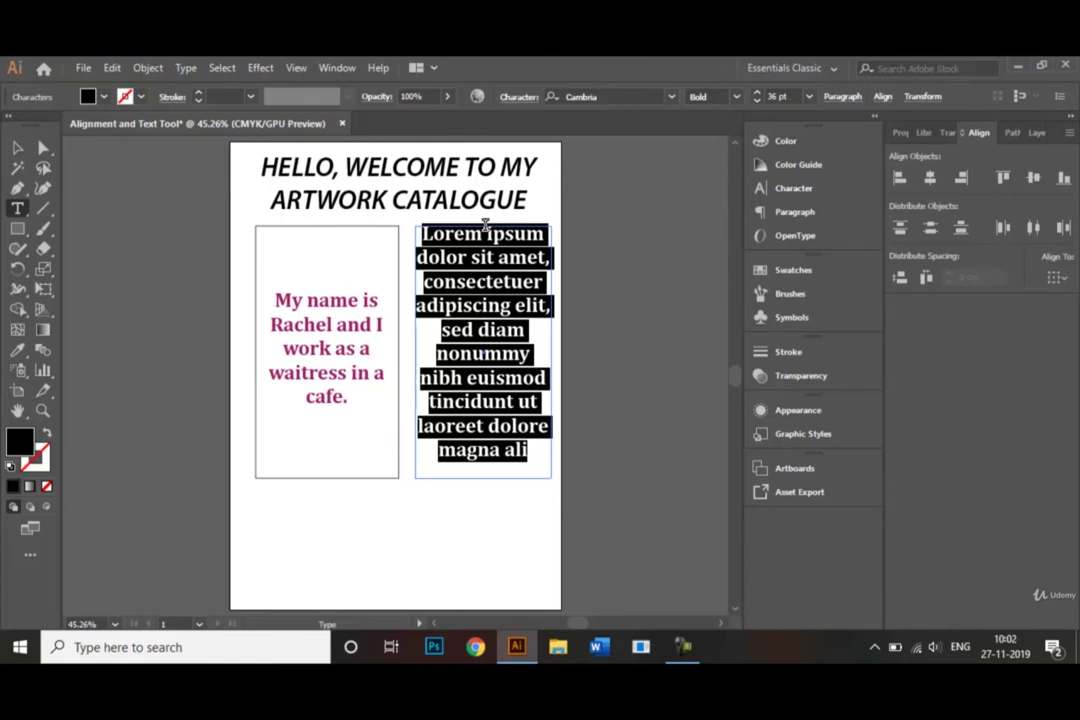
{"action": "key", "text": "BackSpace"}
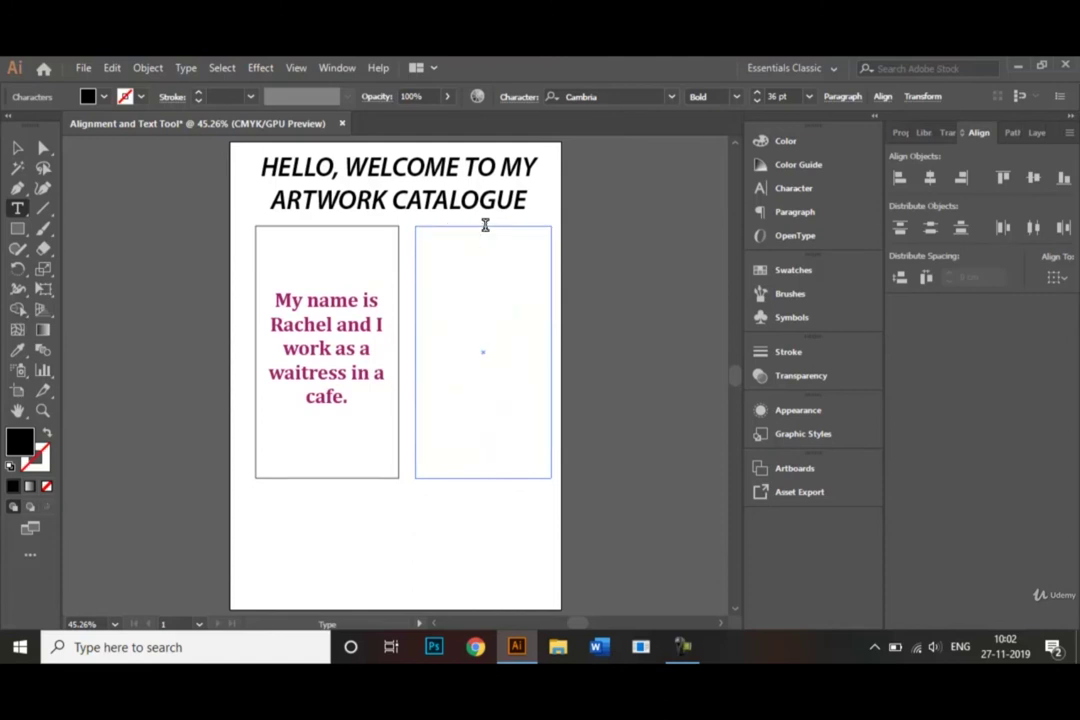
Enter "I live in New York with my family and I take the subway to college every single day." in the empty text frame
{"action": "type", "text": "H"}
{"action": "type", "text": " live in "}
{"action": "type", "text": "New "}
{"action": "type", "text": "York wit"}
{"action": "type", "text": "h my"}
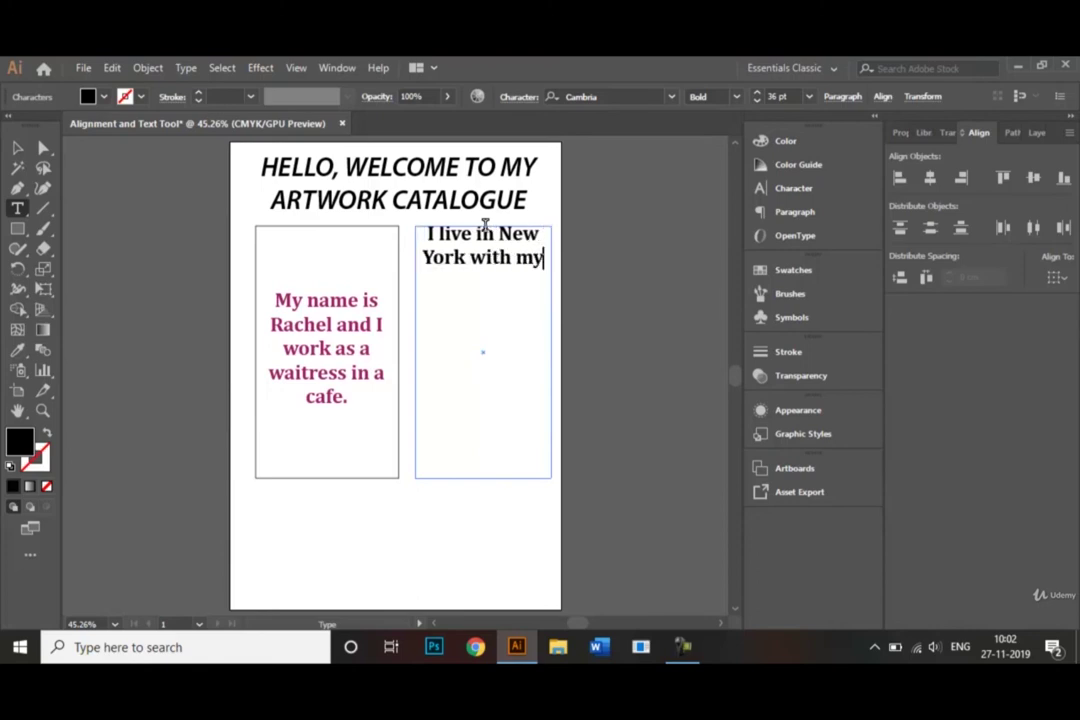
{"action": "type", "text": " frin"}
{"action": "key", "text": "BackSpace"}
{"action": "key", "text": "BackSpace"}
{"action": "key", "text": "BackSpace"}
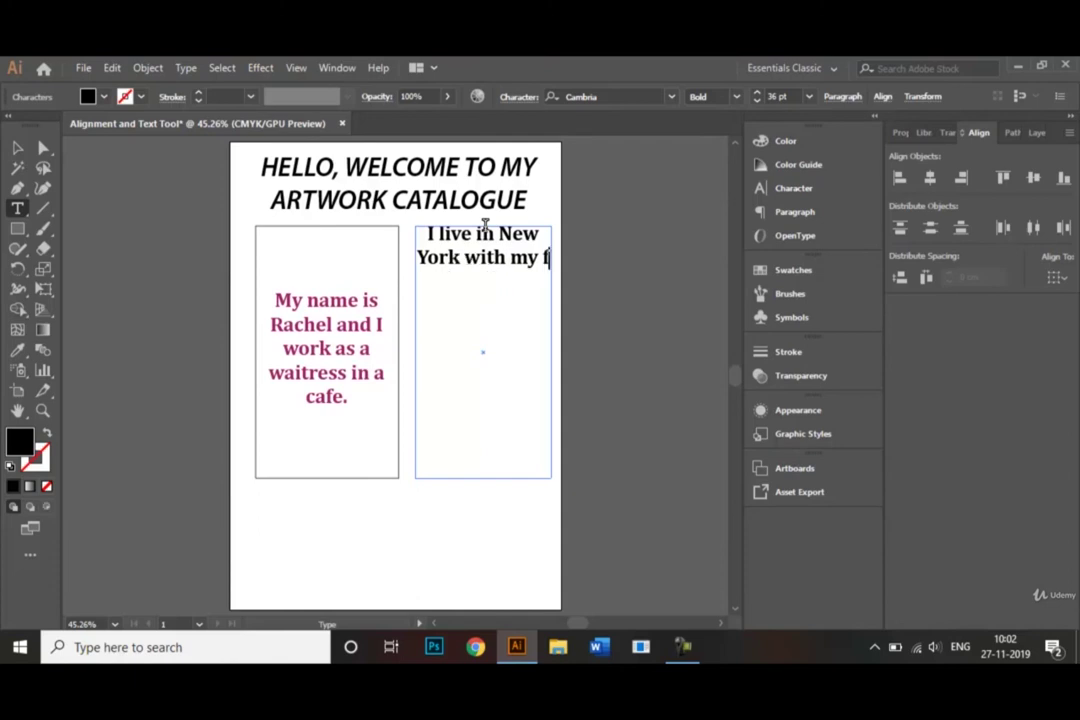
{"action": "type", "text": "ly "}
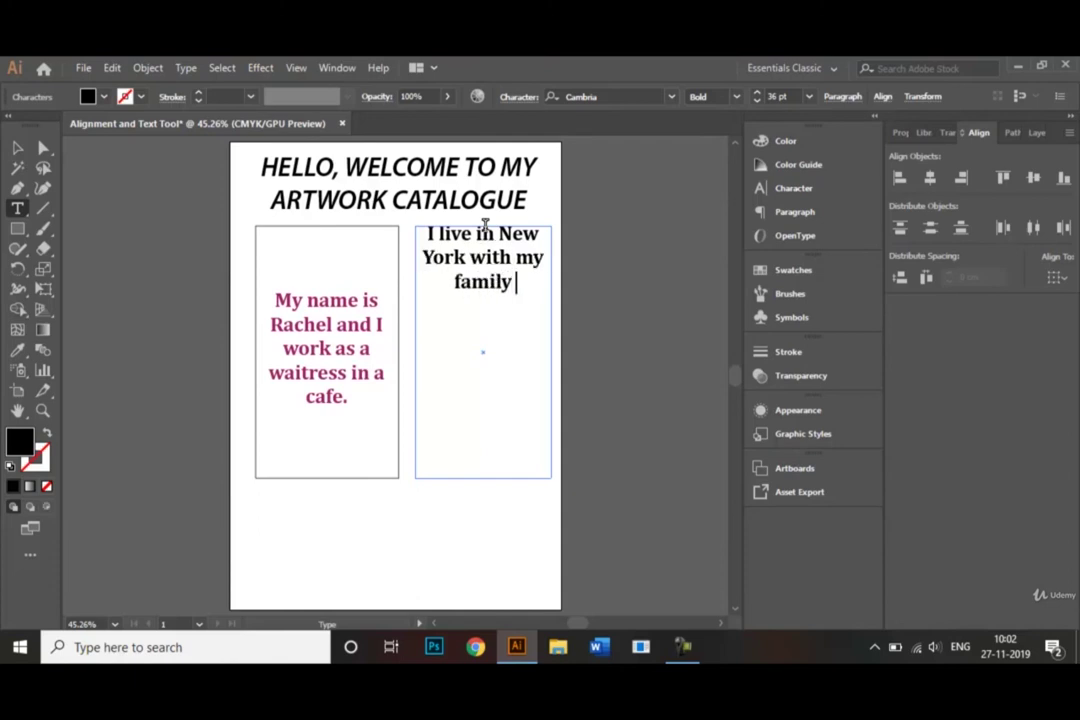
{"action": "type", "text": "and I ta"}
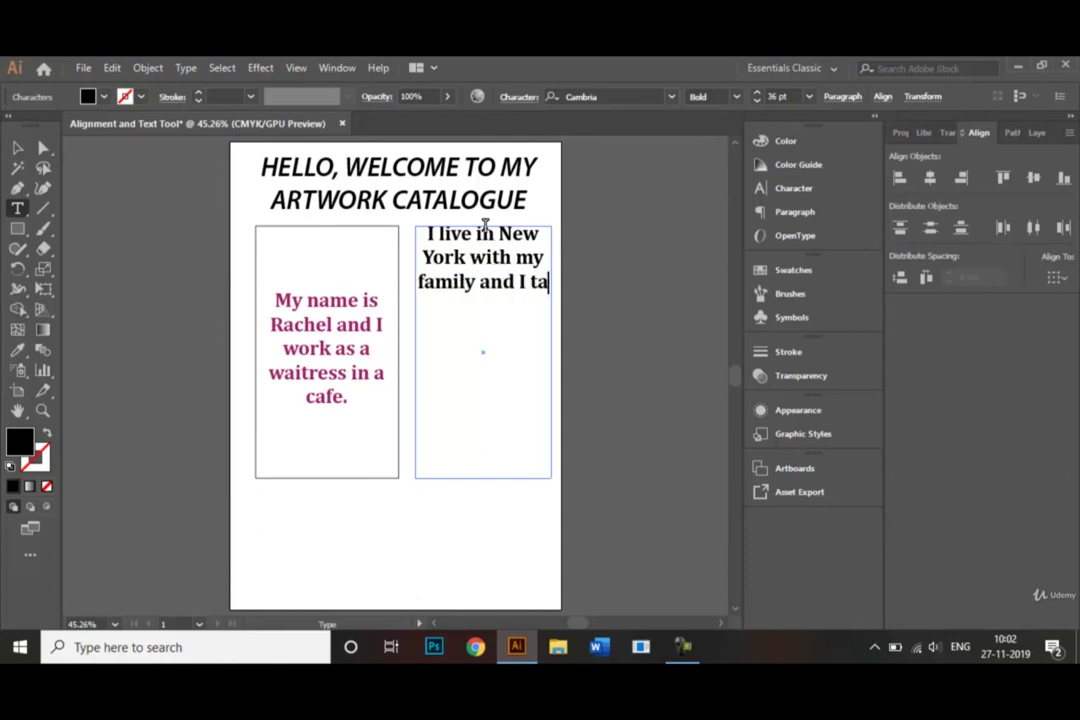
{"action": "type", "text": "ke the sub"}
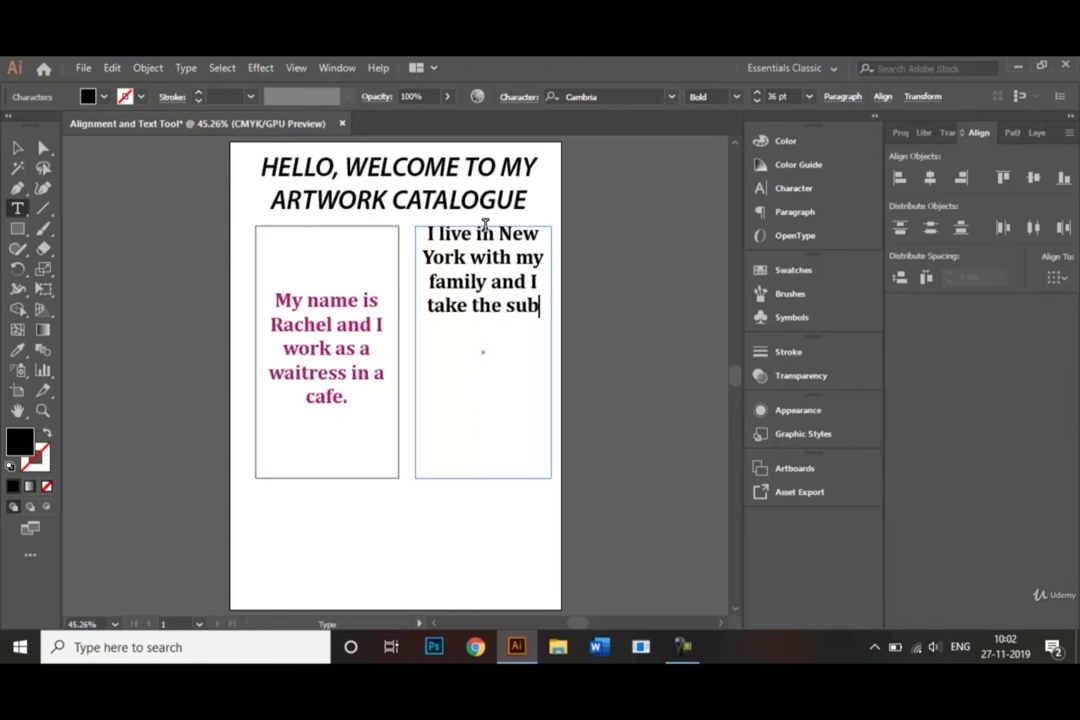
{"action": "type", "text": "way to college "}
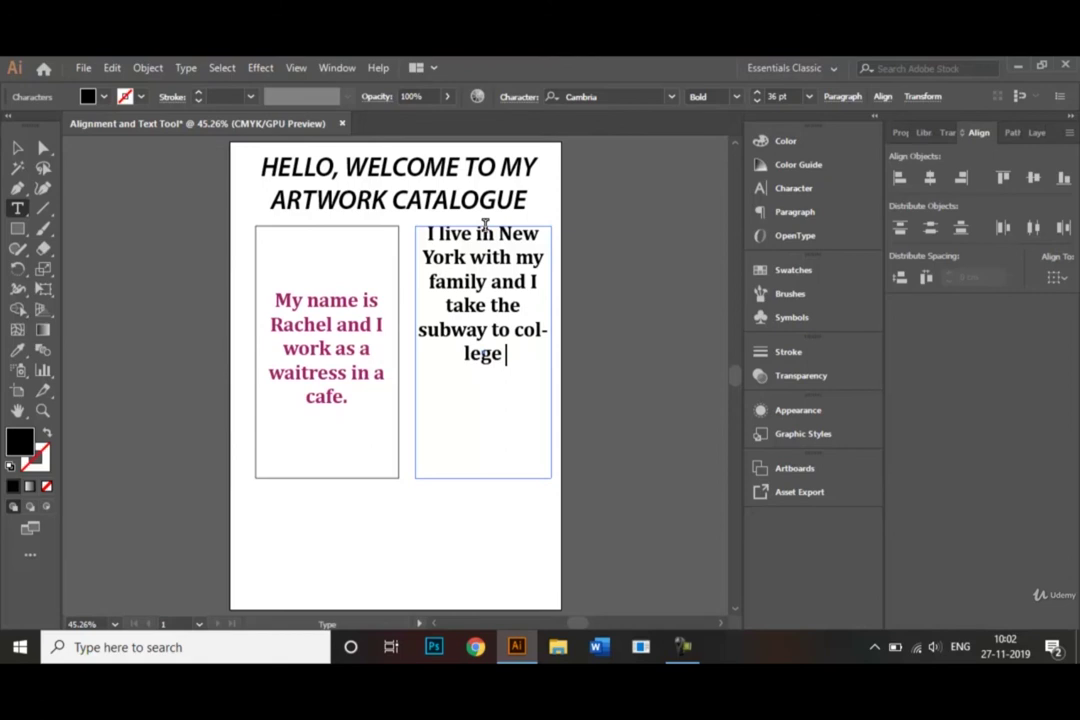
{"action": "type", "text": "every su"}
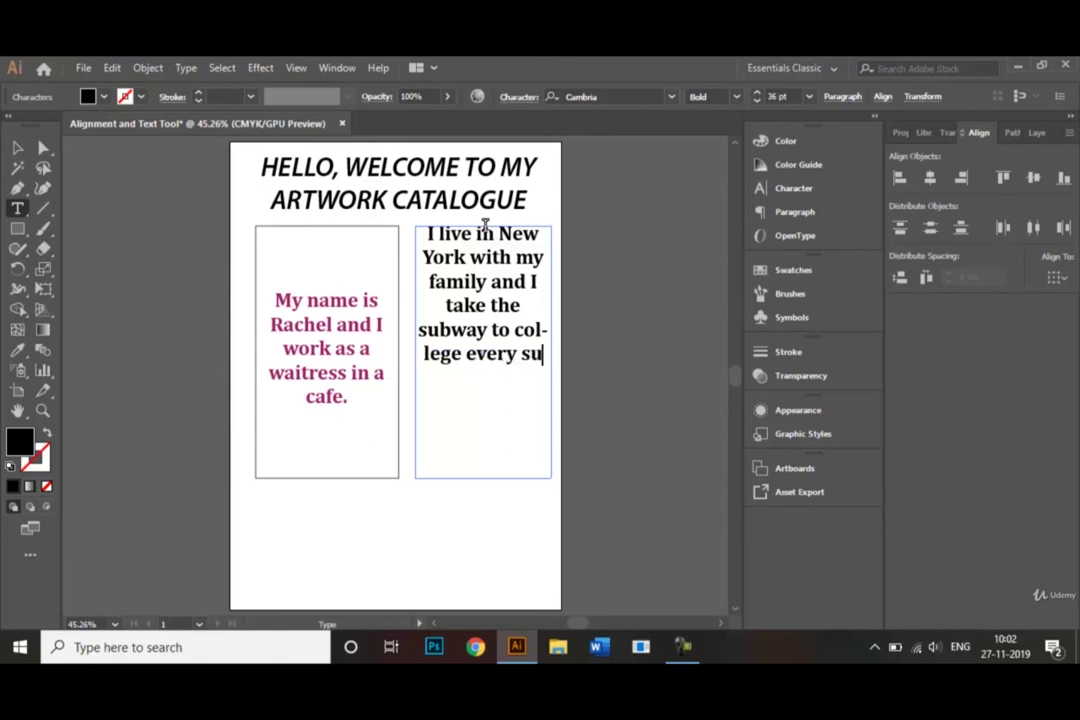
{"action": "key", "text": "BackSpace"}
{"action": "type", "text": "ingle"}
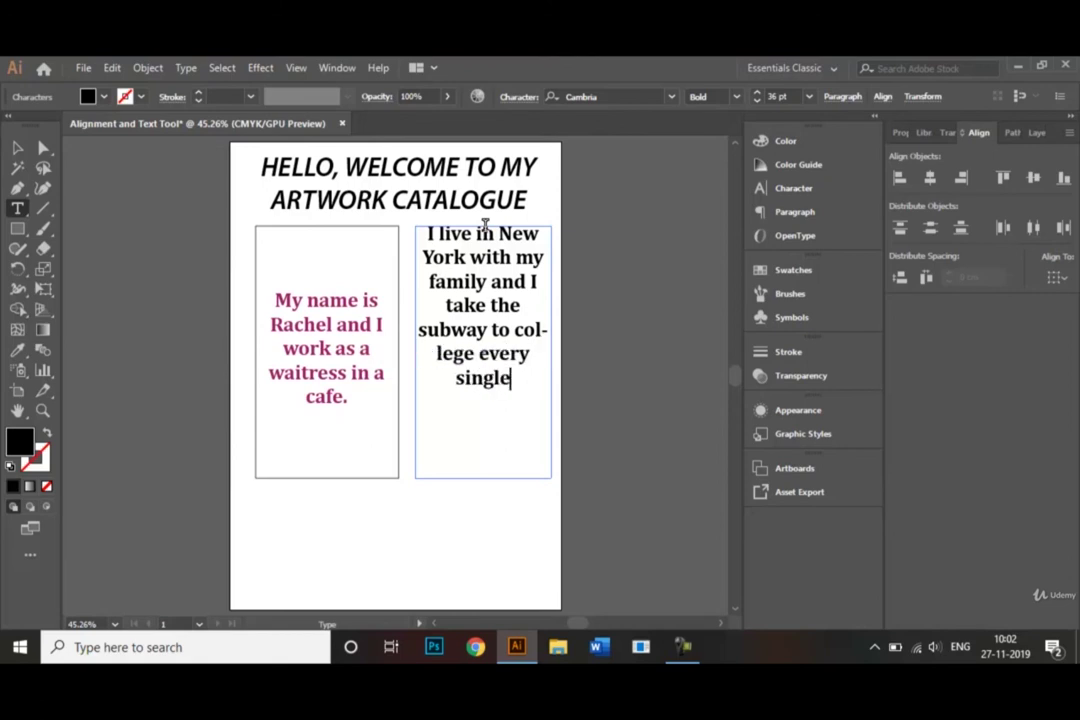
{"action": "type", "text": " day."}
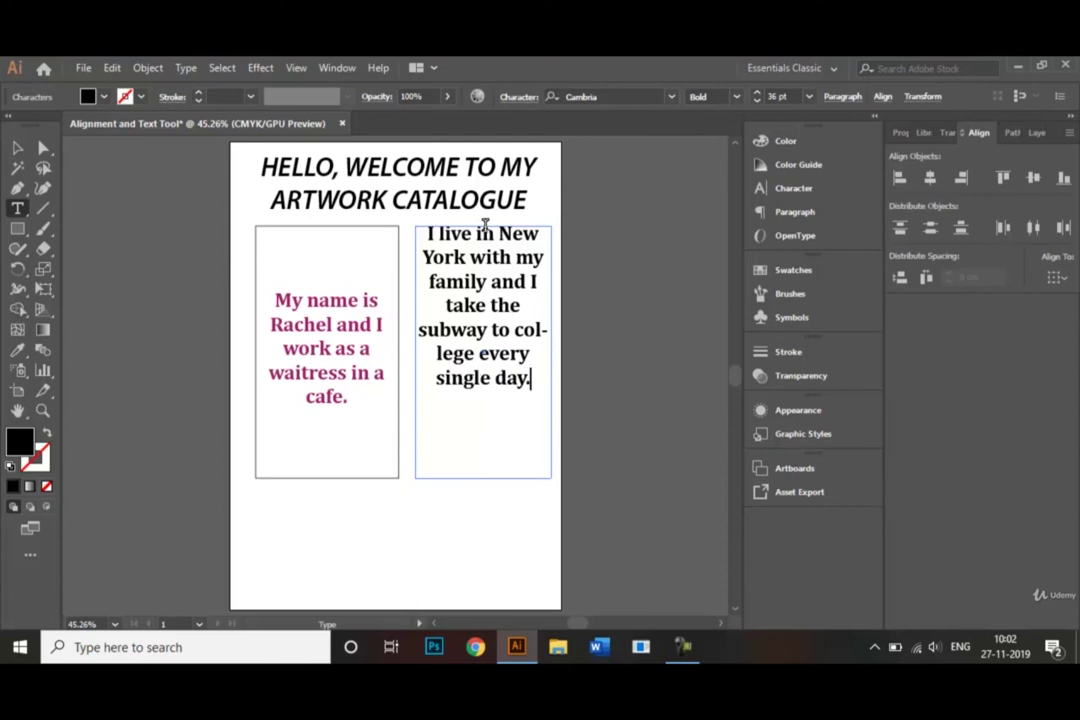
Insert a line break before "college" so the word is no longer hyphenated, and deselect the text frame
{"action": "left_click", "coordinate": [515, 329]}
{"action": "key", "text": "Return"}
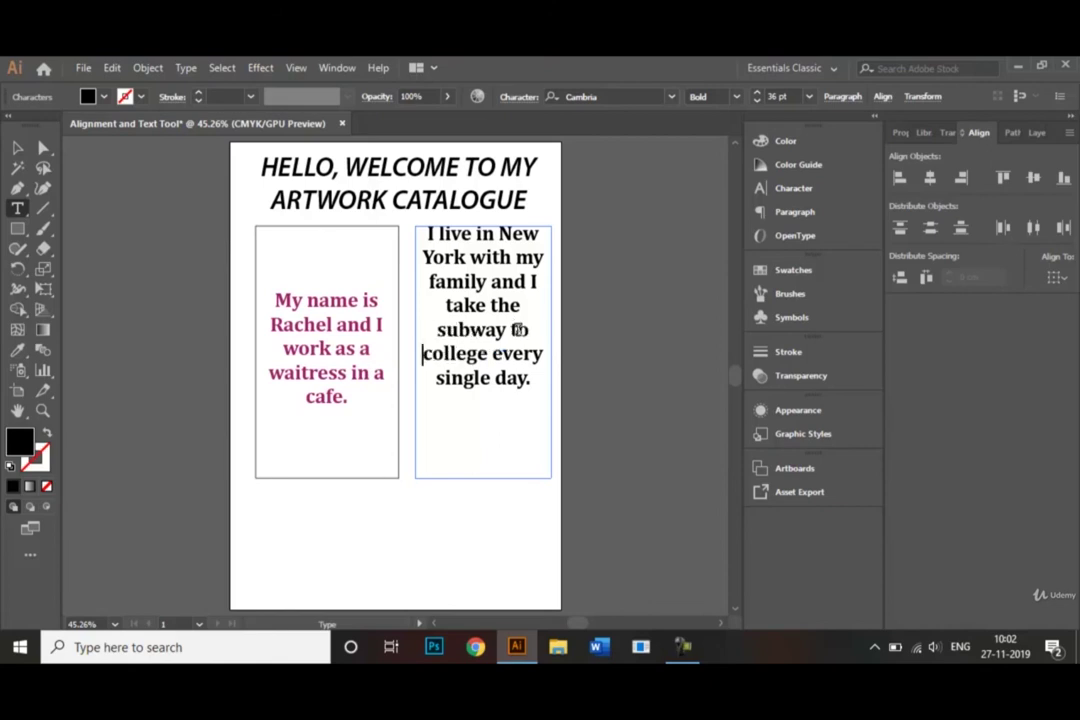
{"action": "left_click", "coordinate": [17, 147]}
{"action": "left_click", "coordinate": [172, 275]}
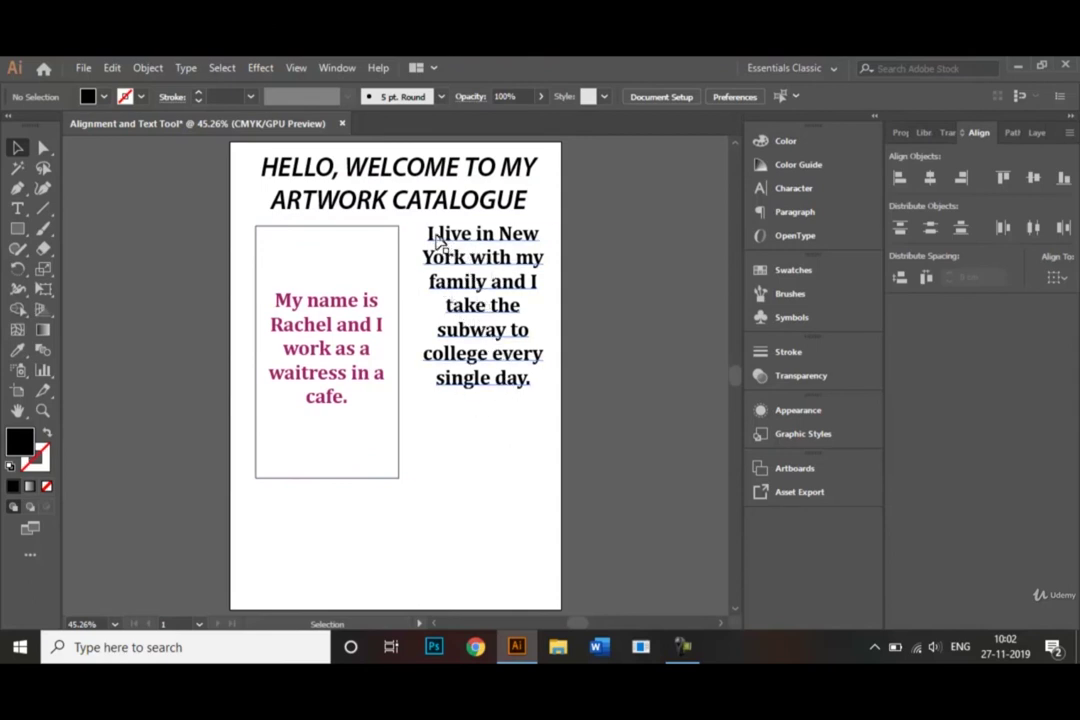
Left-align the paragraph that begins "I live in New York"
{"action": "left_click", "coordinate": [489, 289]}
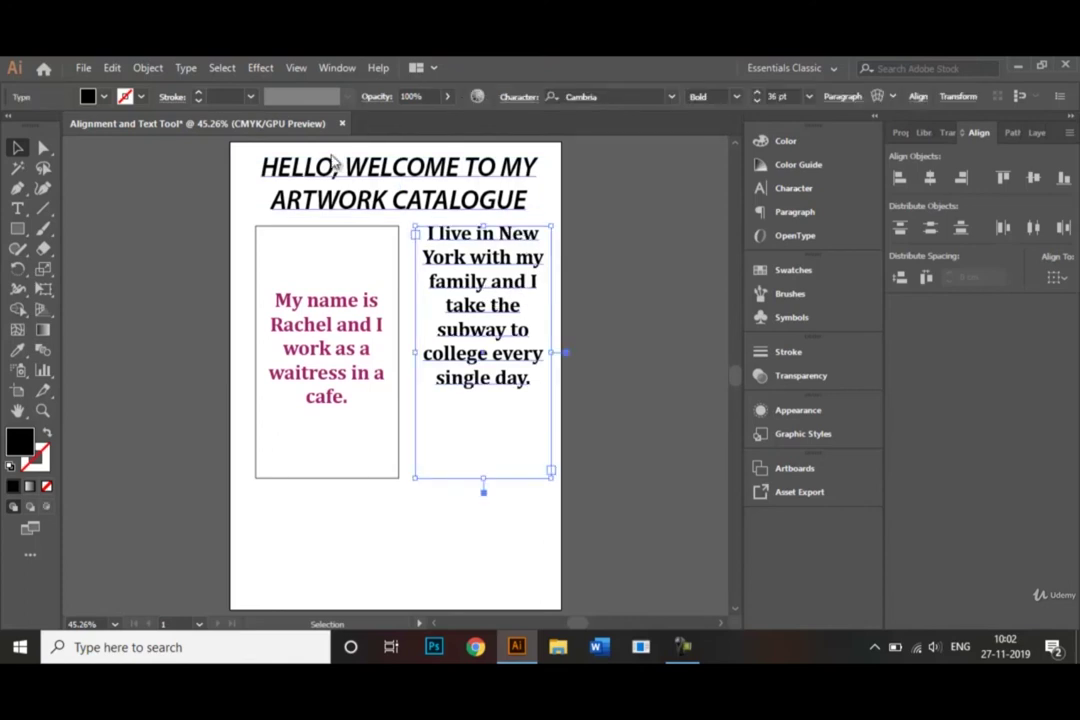
{"action": "left_click", "coordinate": [43, 148]}
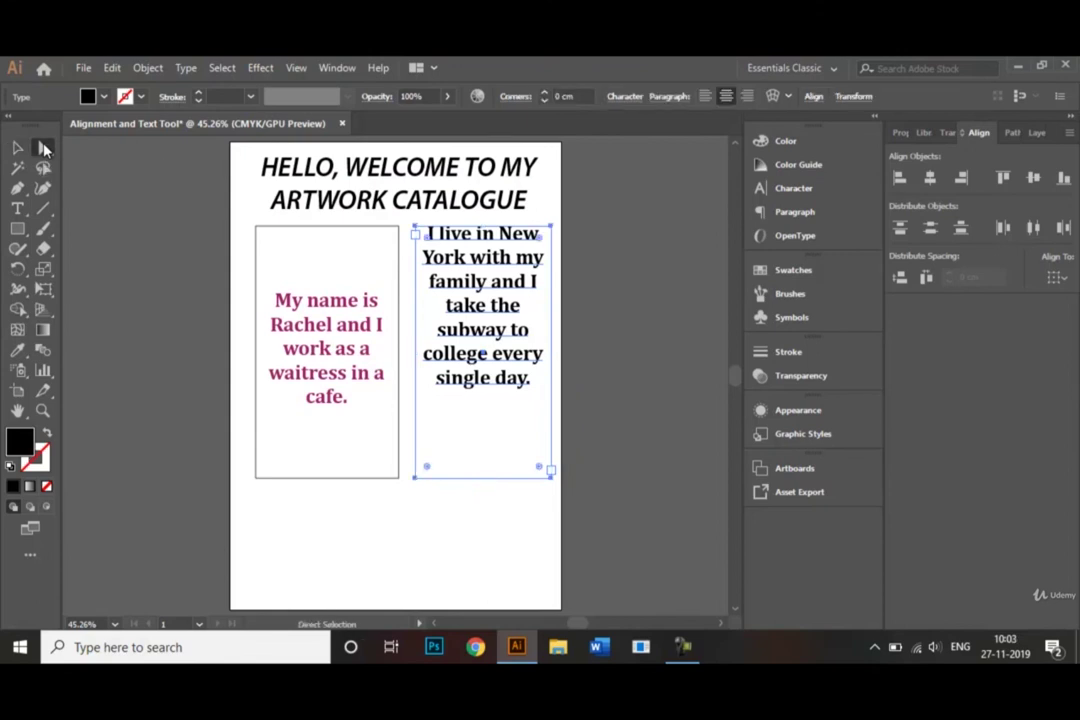
{"action": "left_click", "coordinate": [705, 96]}
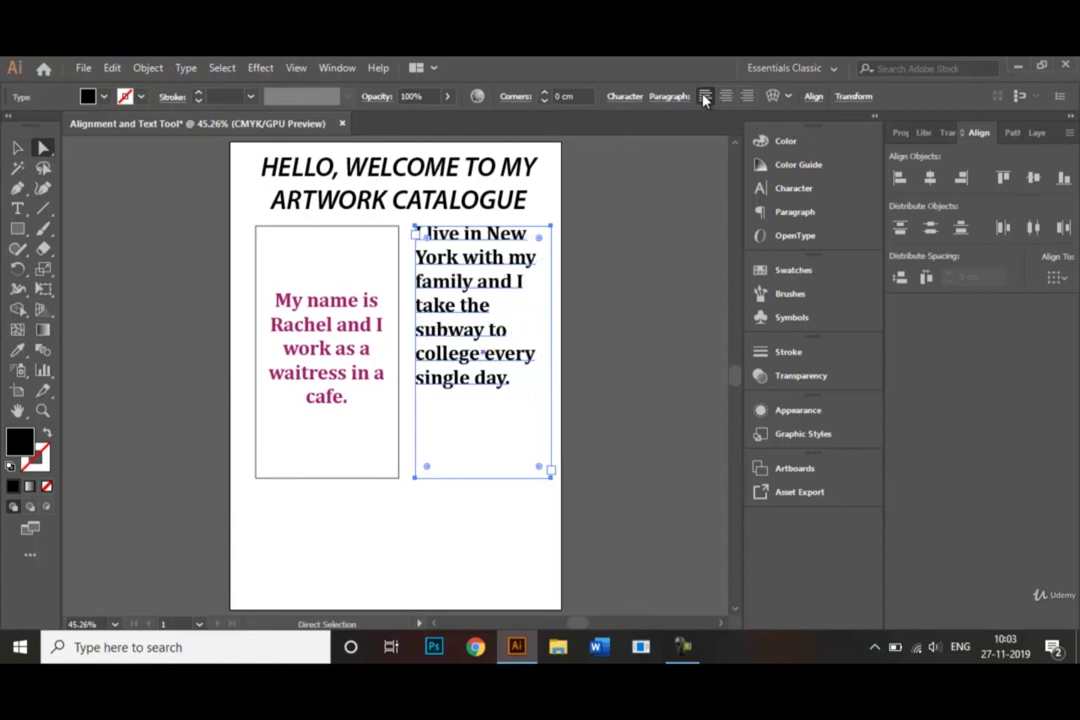
Shorten the second text frame from below so it fits closely around its seven lines, and deselect it
{"action": "left_click", "coordinate": [17, 149]}
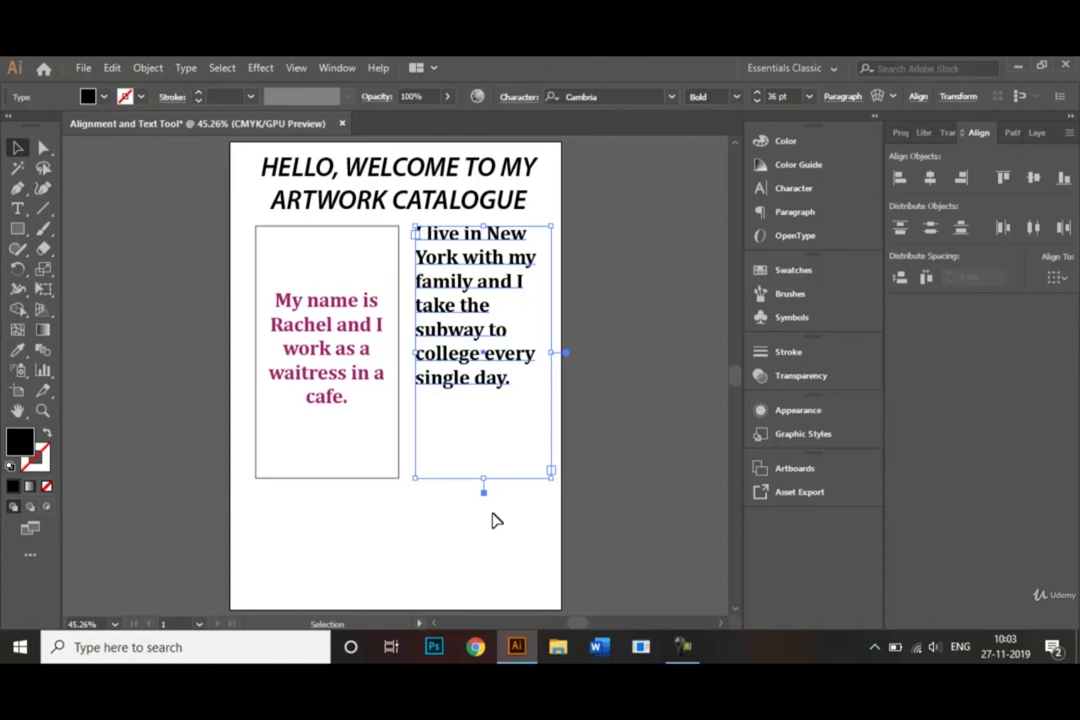
{"action": "left_click_drag", "start_coordinate": [484, 478], "coordinate": [464, 392]}
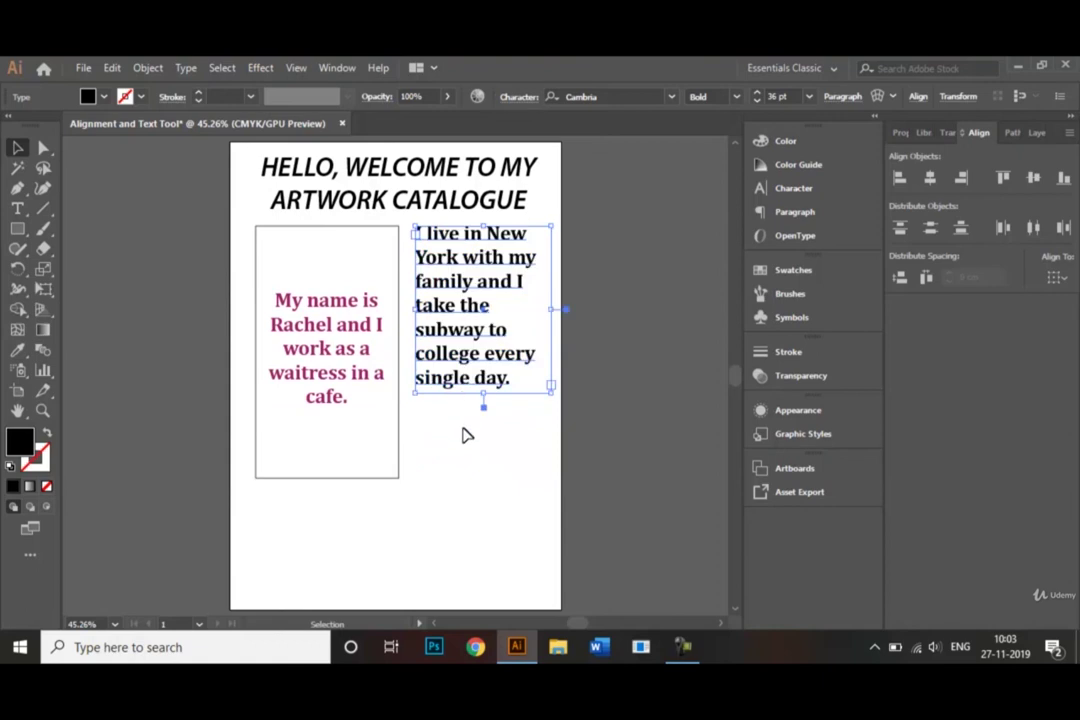
{"action": "left_click", "coordinate": [465, 435]}
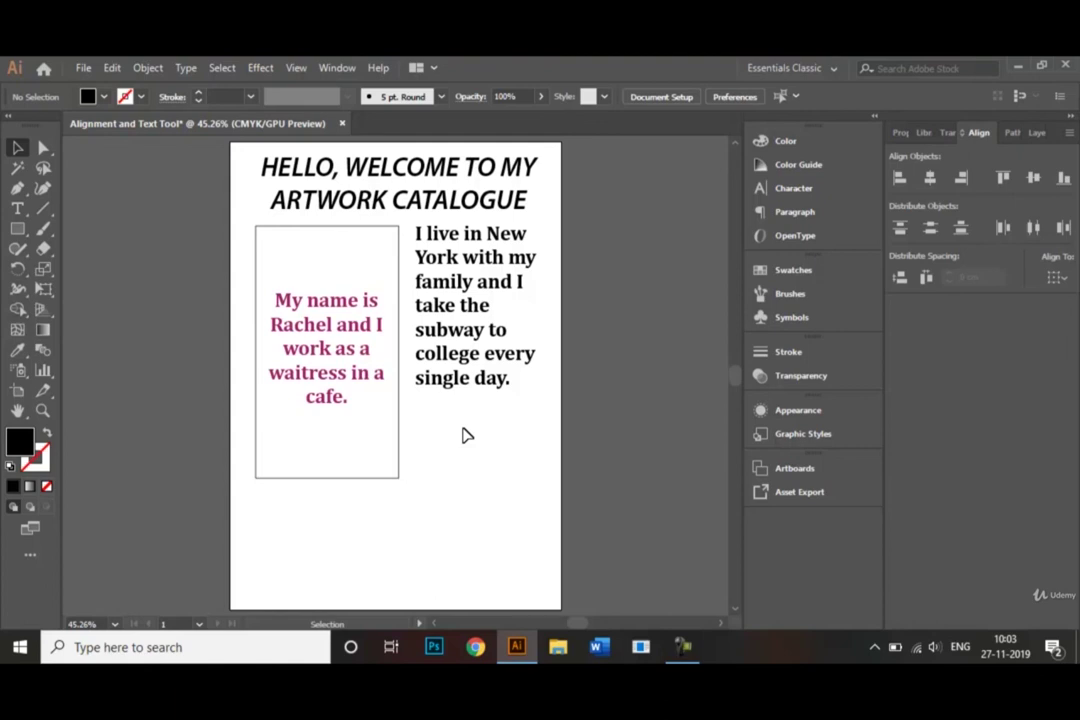
Examine the file formats offered by Save As, including Adobe PDF, and leave the dialog without saving
{"action": "left_click", "coordinate": [85, 68]}
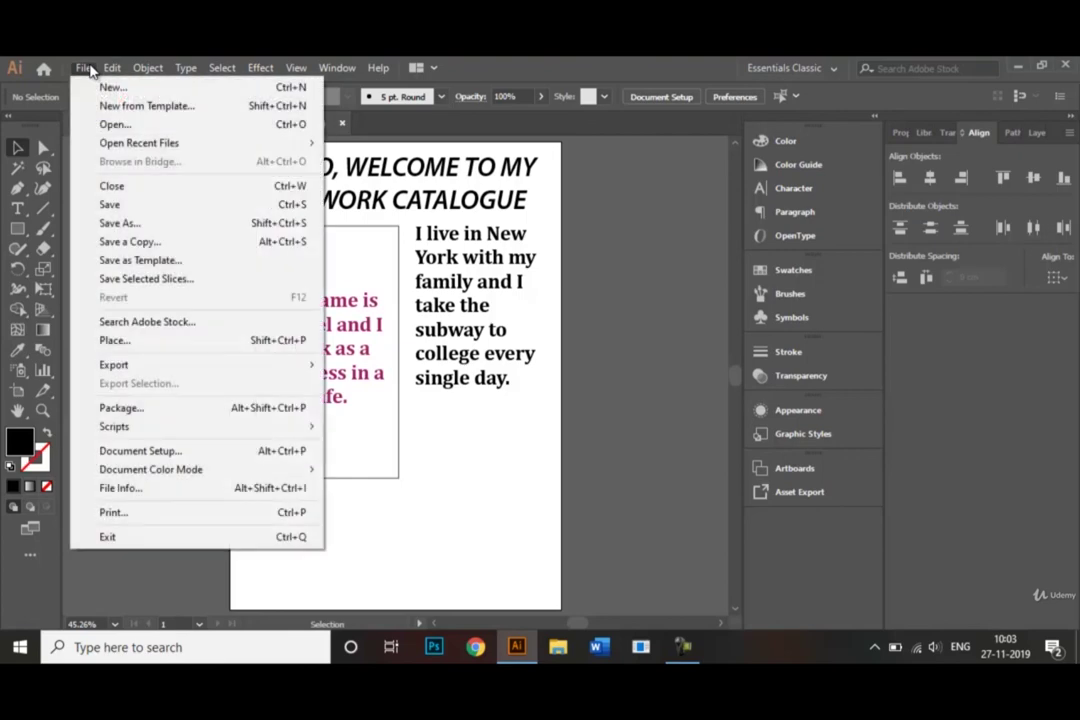
{"action": "left_click", "coordinate": [151, 229]}
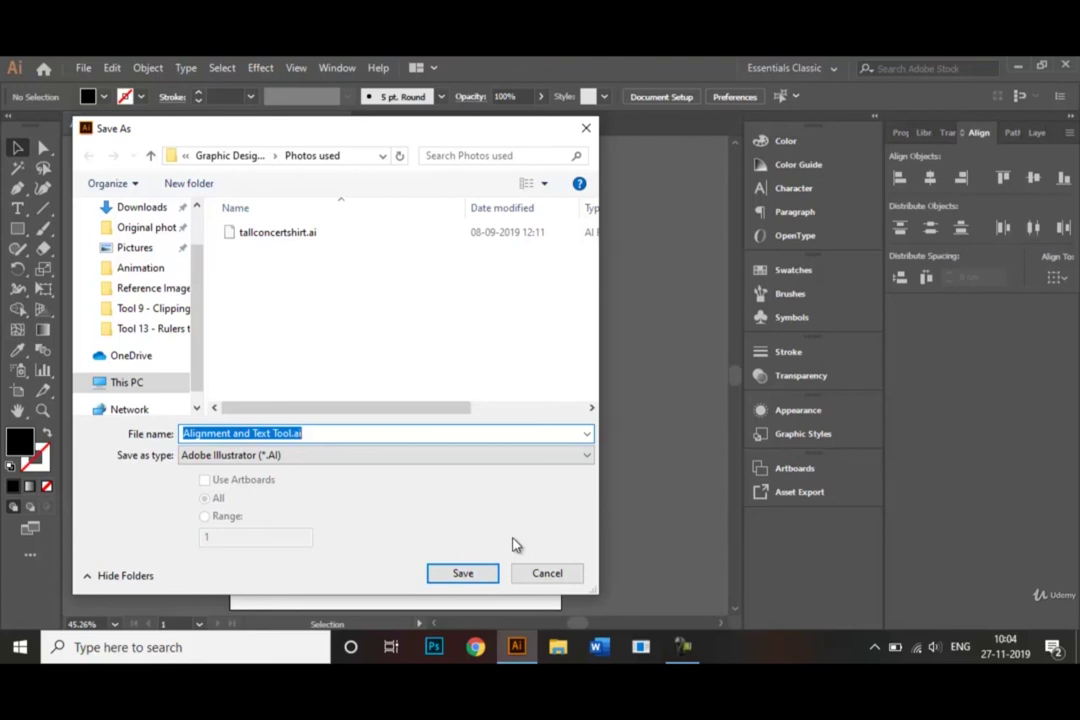
{"action": "left_click", "coordinate": [588, 456]}
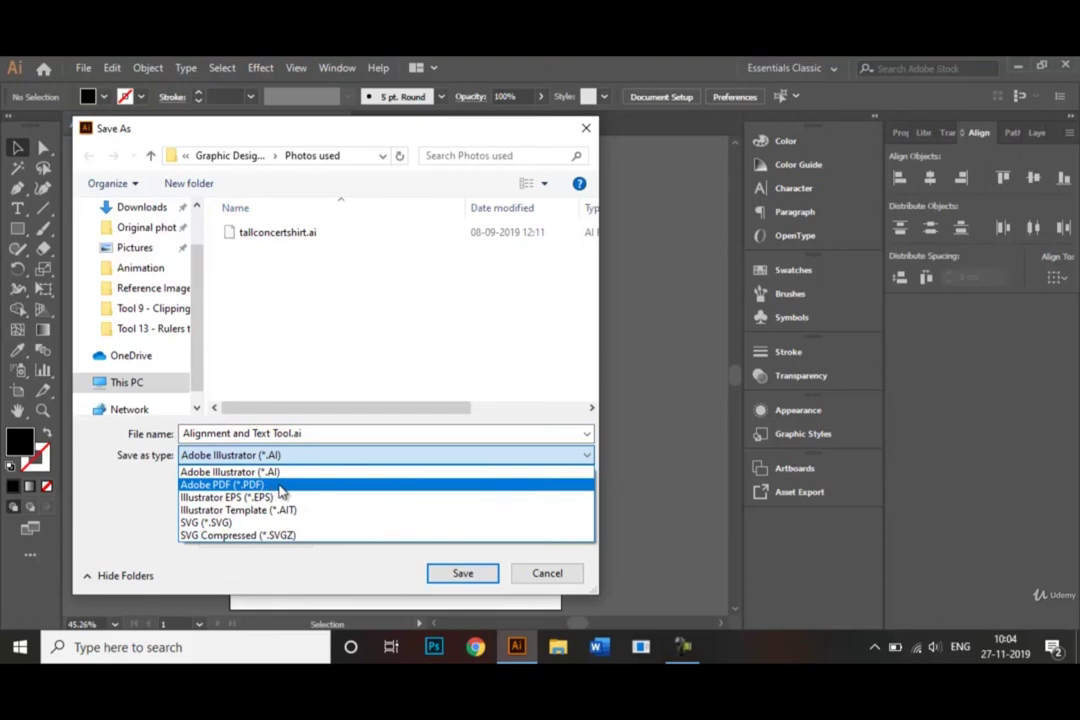
{"action": "left_click", "coordinate": [548, 579]}
{"action": "left_click", "coordinate": [556, 576]}
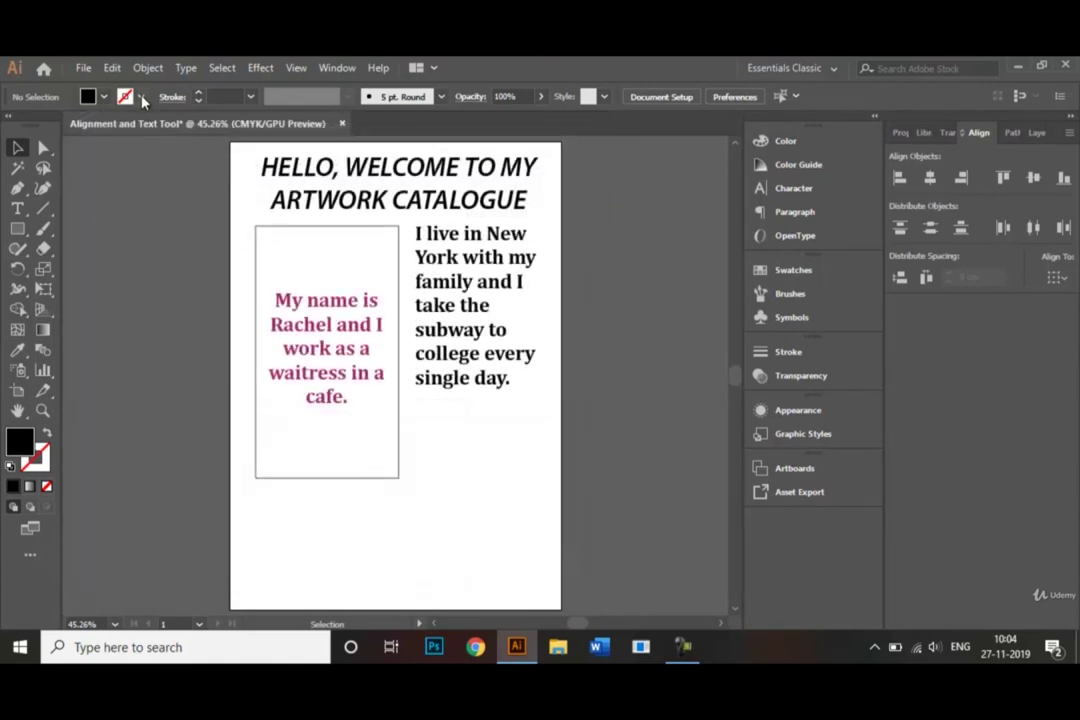
Examine the Export As settings for a JPEG of the page and leave the dialog without exporting
{"action": "left_click", "coordinate": [84, 68]}
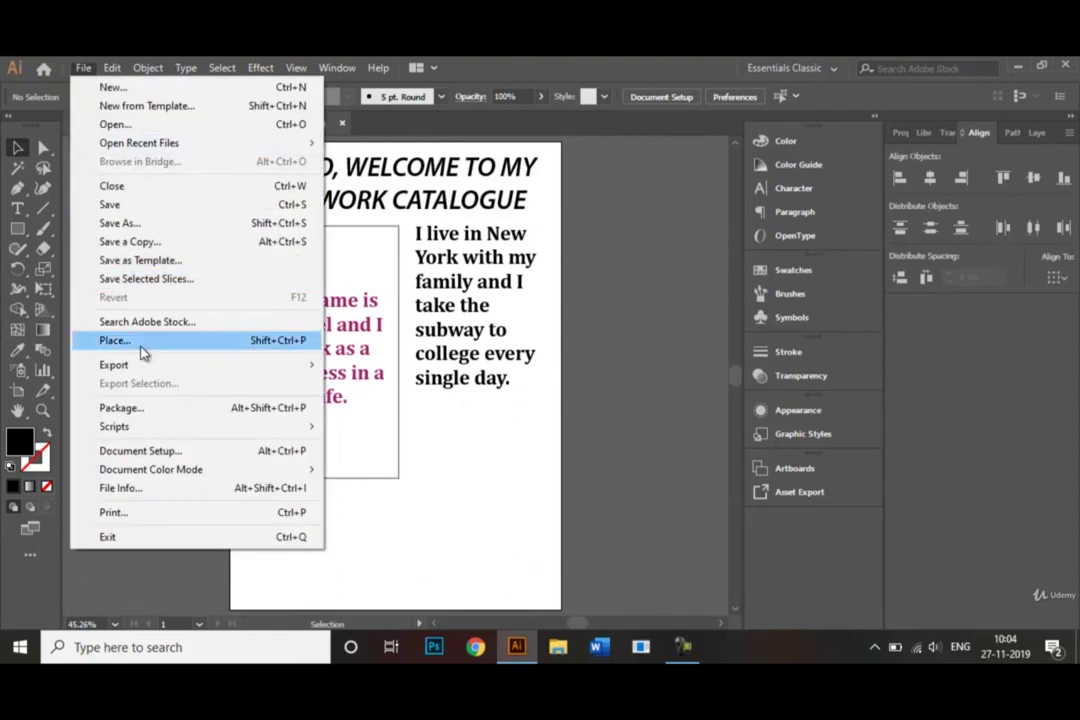
{"action": "mouse_move", "coordinate": [200, 366]}
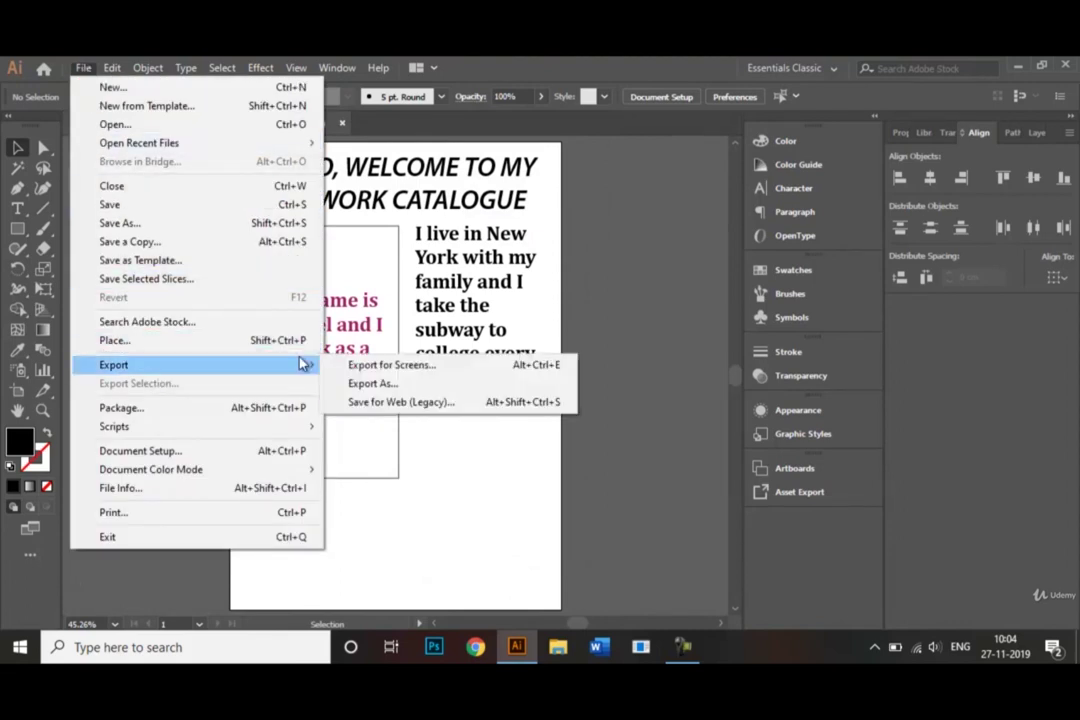
{"action": "left_click", "coordinate": [360, 384]}
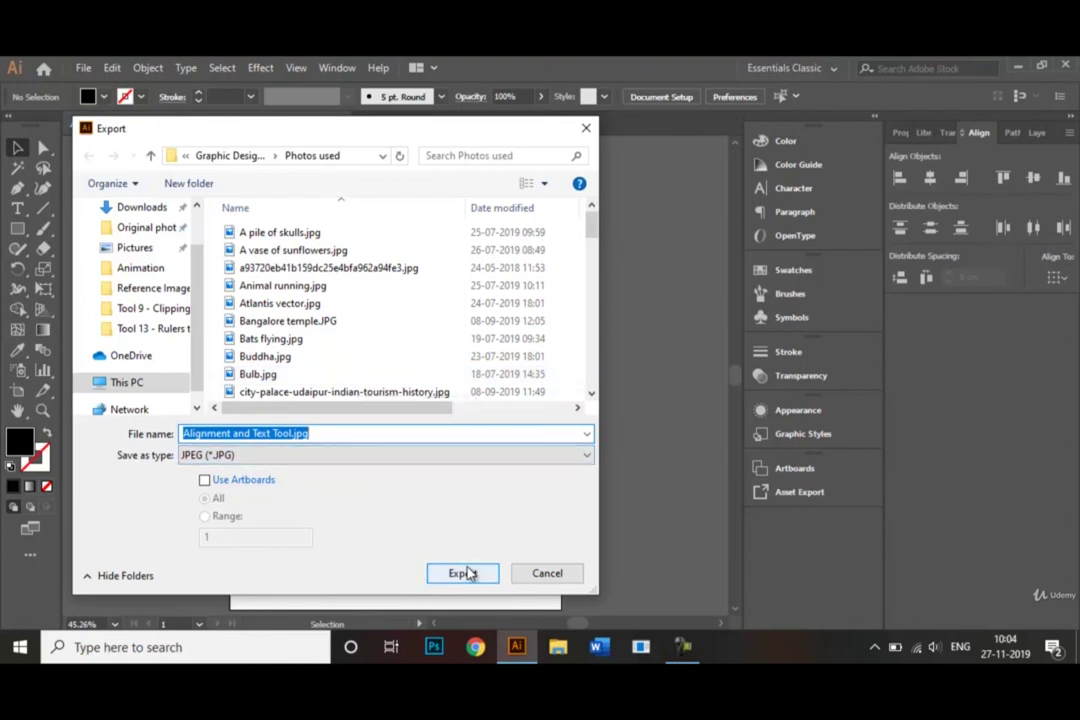
{"action": "left_click", "coordinate": [546, 573]}
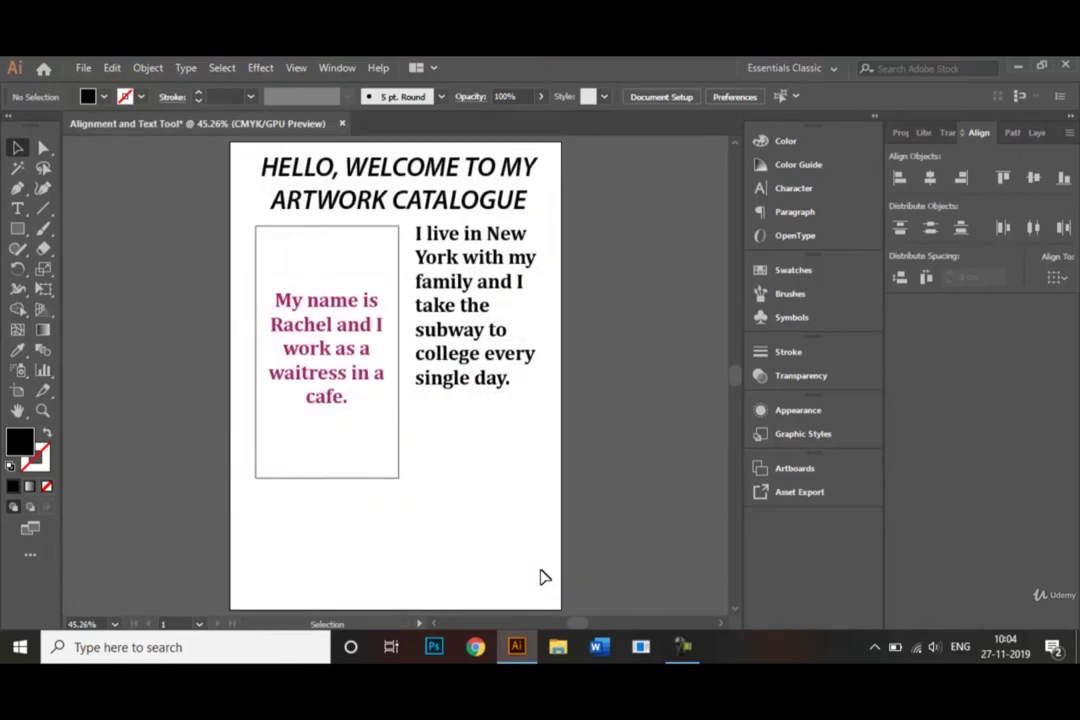